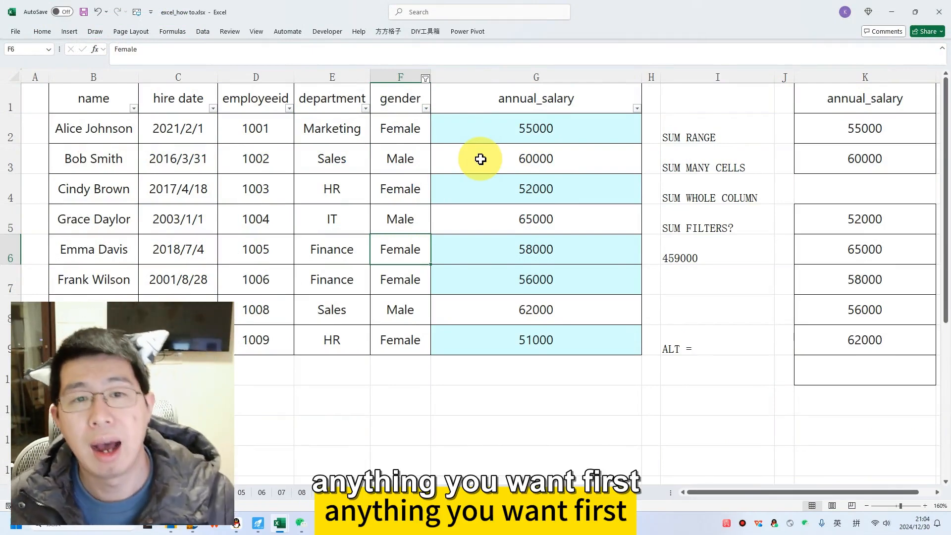
Step: Total the annual_salary values G2:G9 in cell G10 with AutoSum
{"action": "left_click_drag", "start_coordinate": [561, 143], "coordinate": [543, 338]}
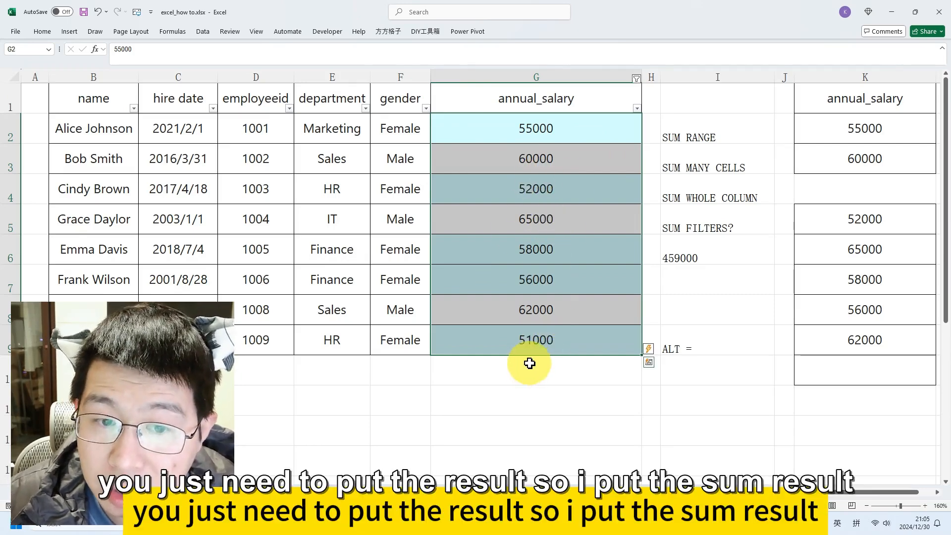
{"action": "left_click", "coordinate": [507, 378]}
{"action": "left_click", "coordinate": [404, 405]}
{"action": "left_click", "coordinate": [512, 373]}
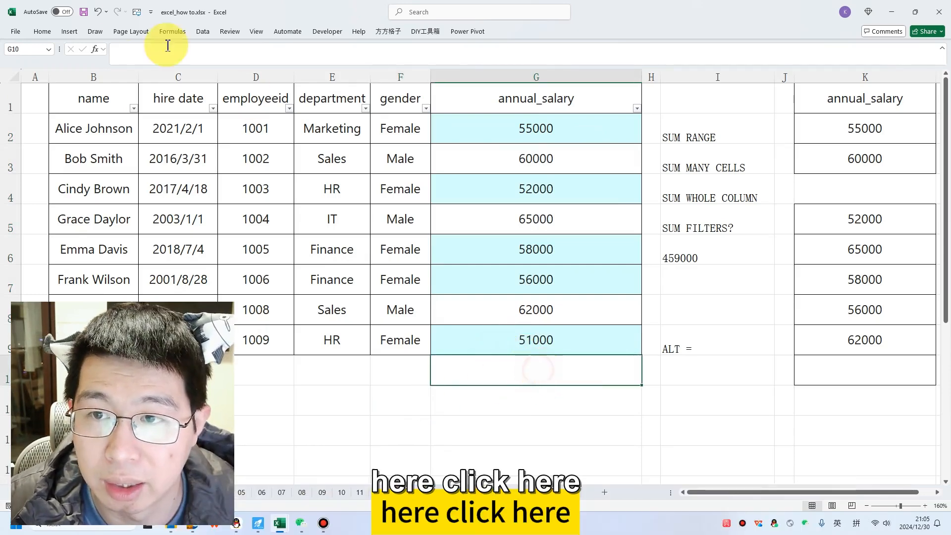
{"action": "double_click", "coordinate": [44, 33]}
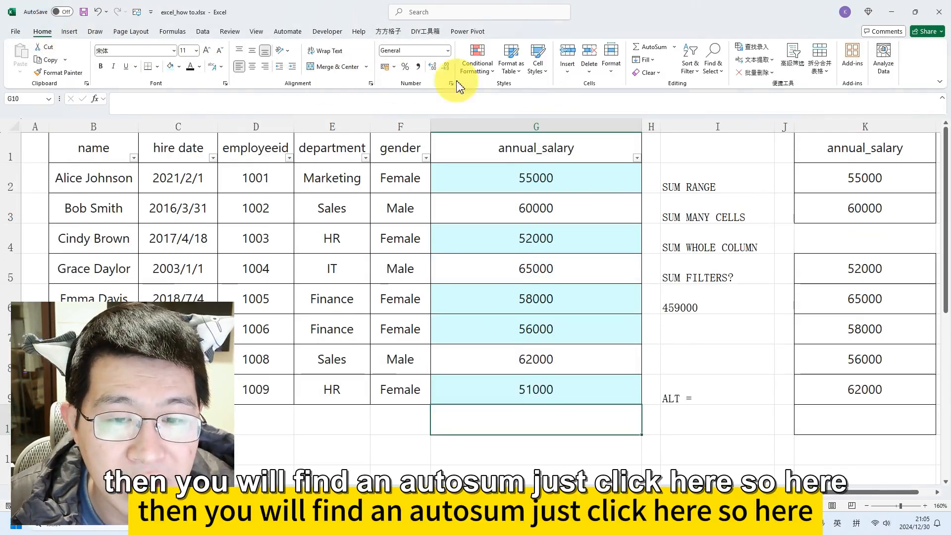
{"action": "left_click", "coordinate": [654, 48]}
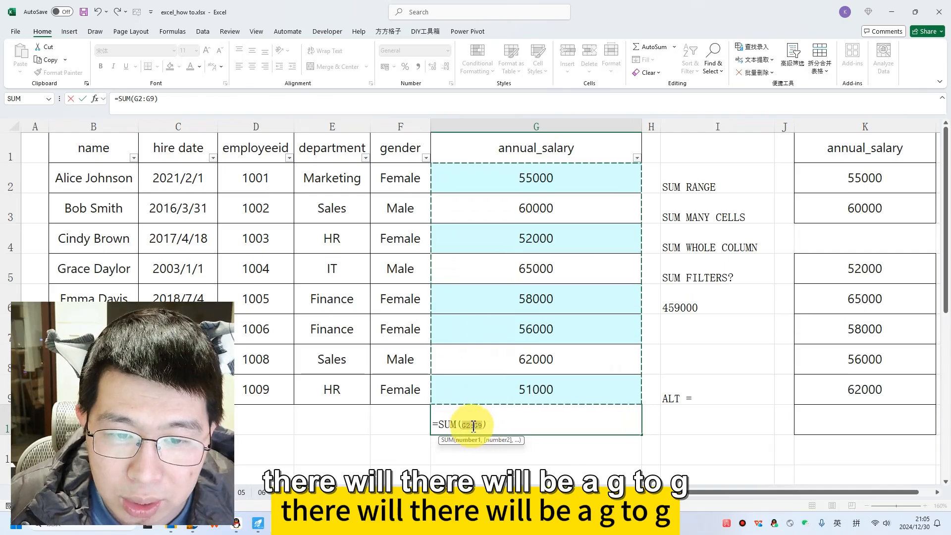
{"action": "left_click_drag", "start_coordinate": [477, 426], "coordinate": [484, 426]}
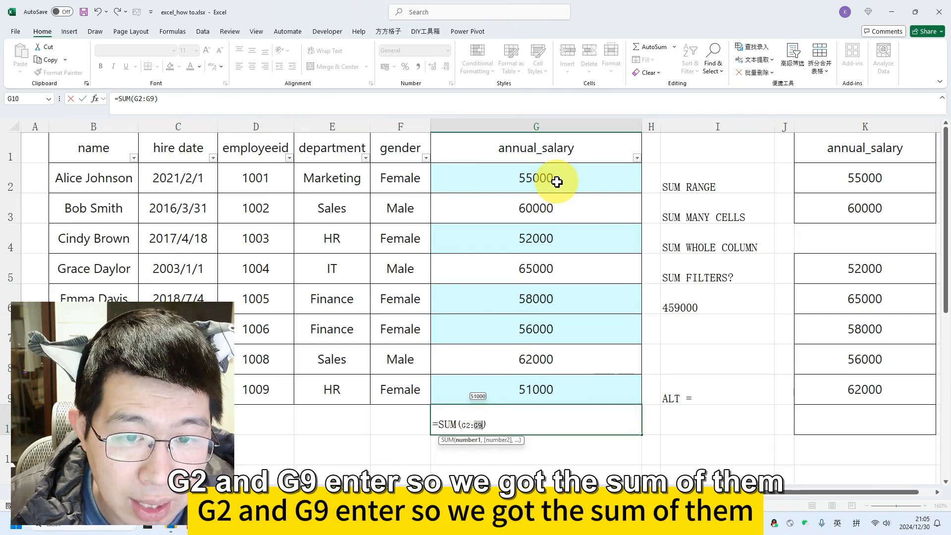
{"action": "key", "text": "Return"}
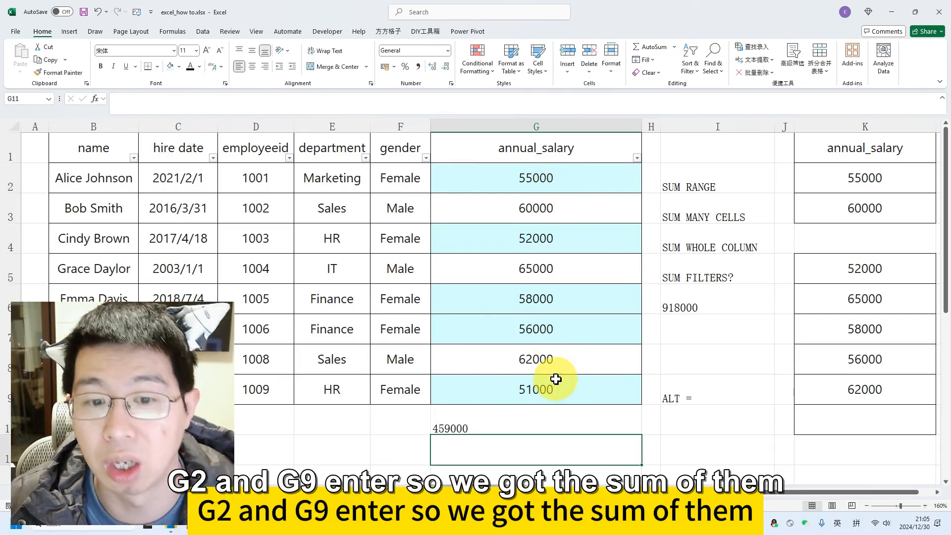
Step: Examine the summed range G2:G9, the formula in G10, and the rows whose gender is Female
{"action": "left_click_drag", "start_coordinate": [550, 185], "coordinate": [578, 374]}
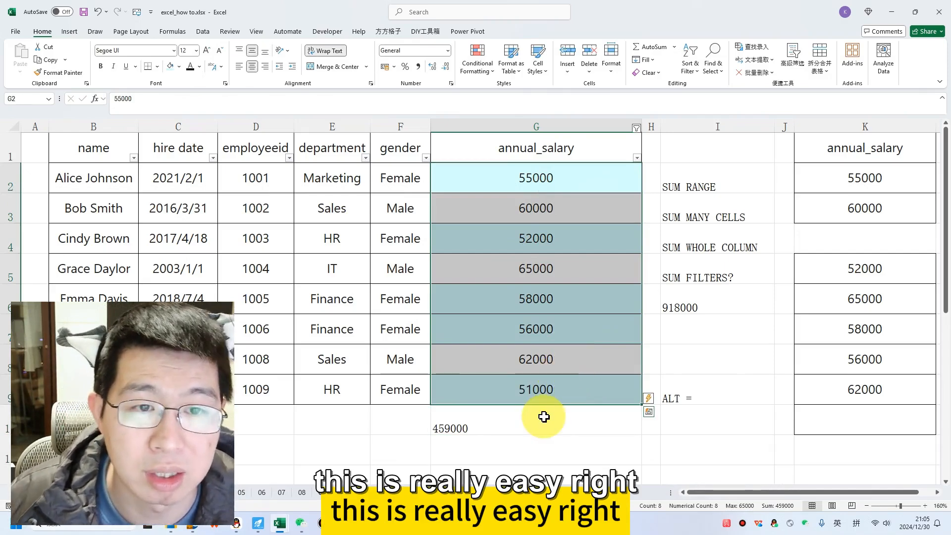
{"action": "left_click", "coordinate": [543, 418]}
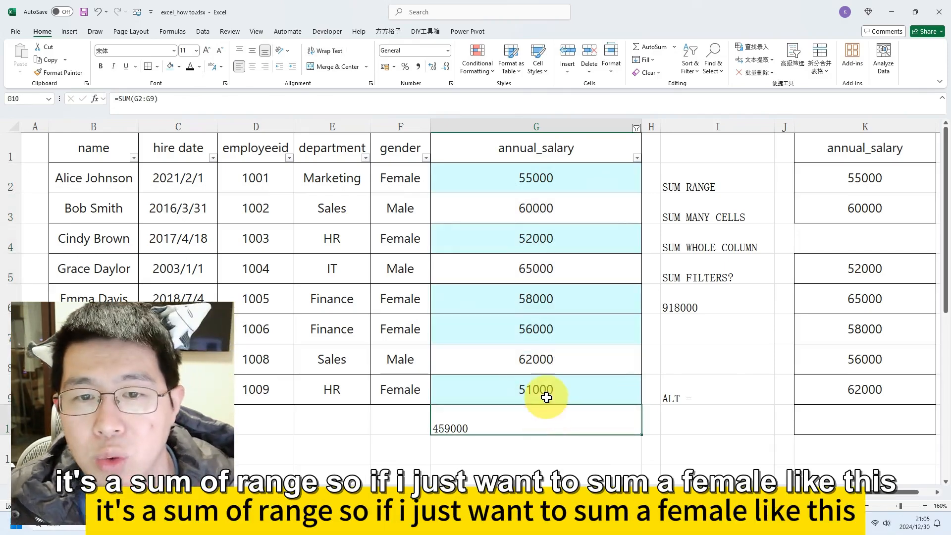
{"action": "left_click", "coordinate": [409, 179]}
{"action": "left_click", "coordinate": [393, 243], "text": "ctrl"}
{"action": "left_click", "coordinate": [395, 301], "text": "ctrl"}
{"action": "left_click", "coordinate": [393, 329], "text": "ctrl"}
{"action": "left_click", "coordinate": [393, 387], "text": "ctrl"}
{"action": "left_click_drag", "start_coordinate": [520, 297], "coordinate": [530, 315]}
Step: Replace the formula in G10 with a new SUM that starts with the separate cells G2 and G4
{"action": "left_click", "coordinate": [523, 418]}
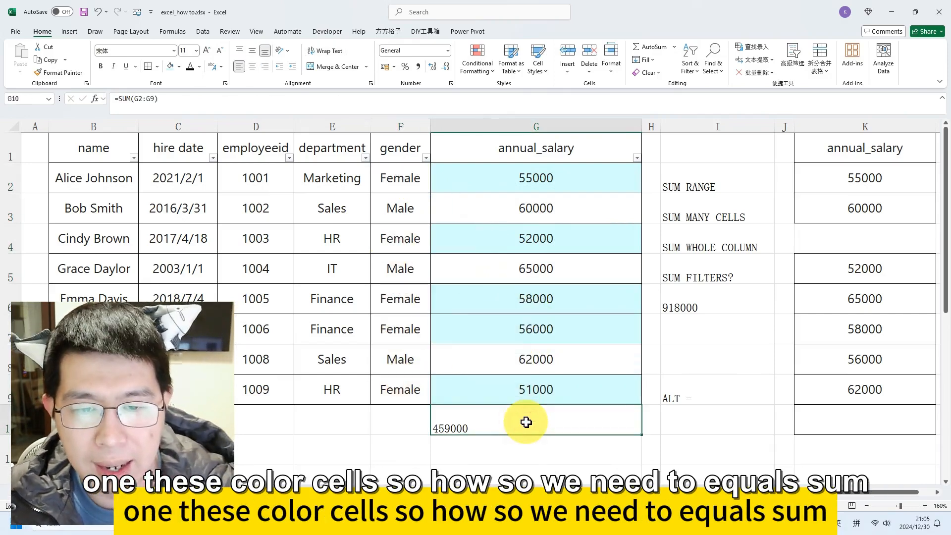
{"action": "type", "text": "=SU"}
{"action": "key", "text": "BackSpace"}
{"action": "key", "text": "BackSpace"}
{"action": "type", "text": "="}
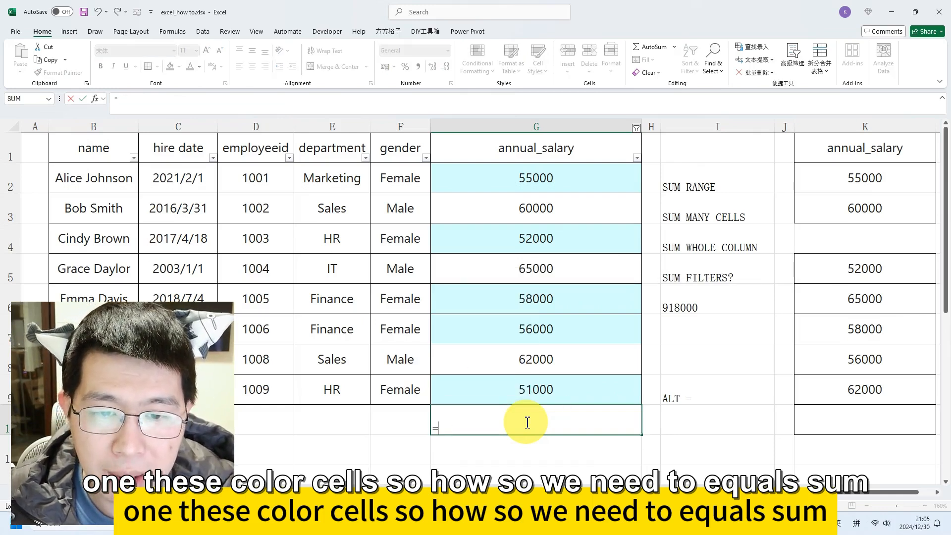
{"action": "type", "text": "SUM"}
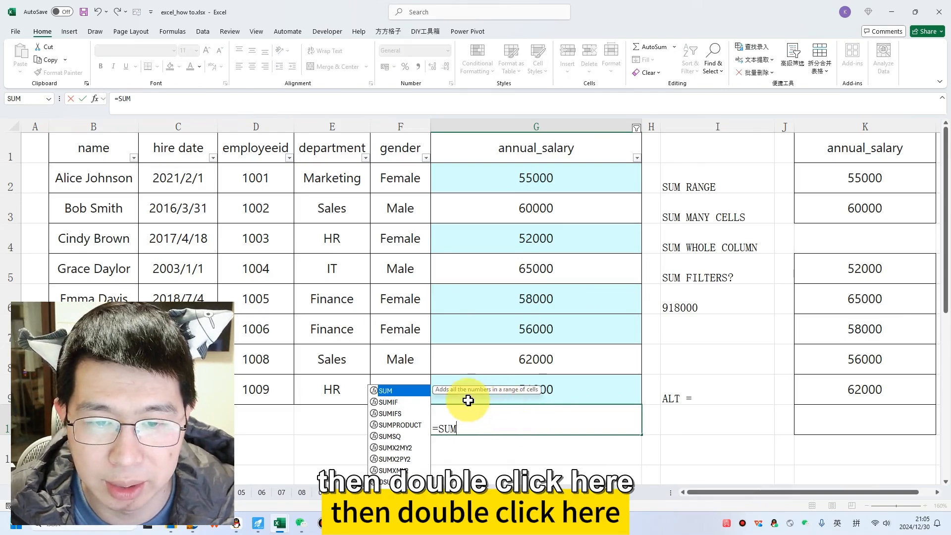
{"action": "double_click", "coordinate": [418, 390]}
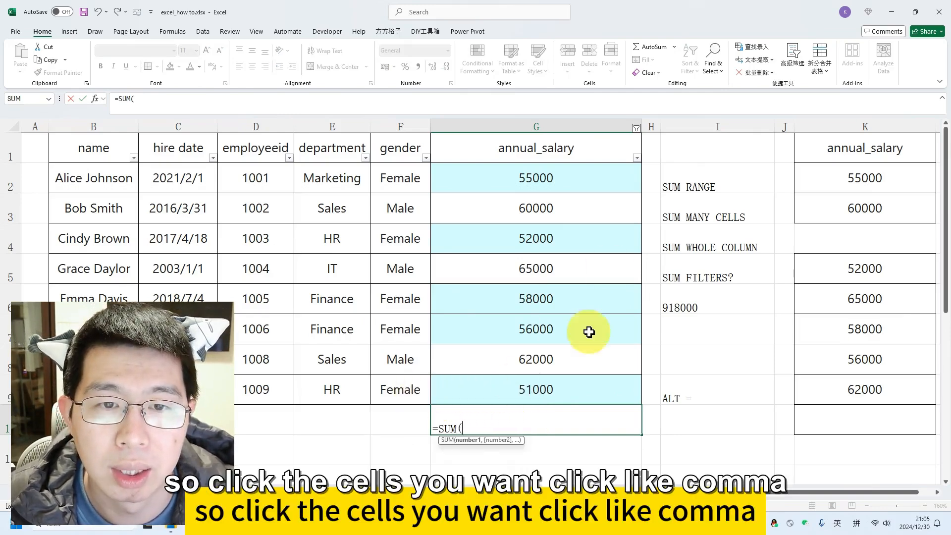
{"action": "left_click", "coordinate": [551, 177]}
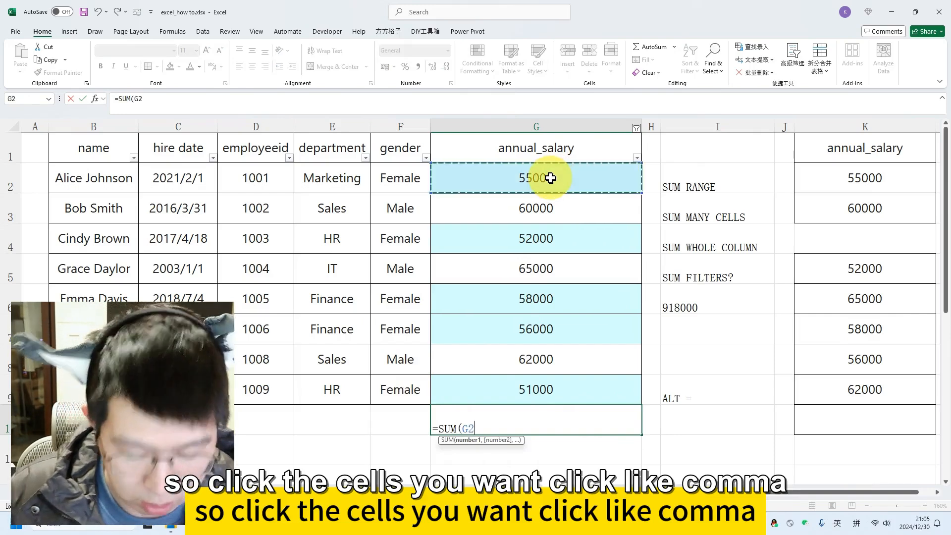
{"action": "type", "text": ","}
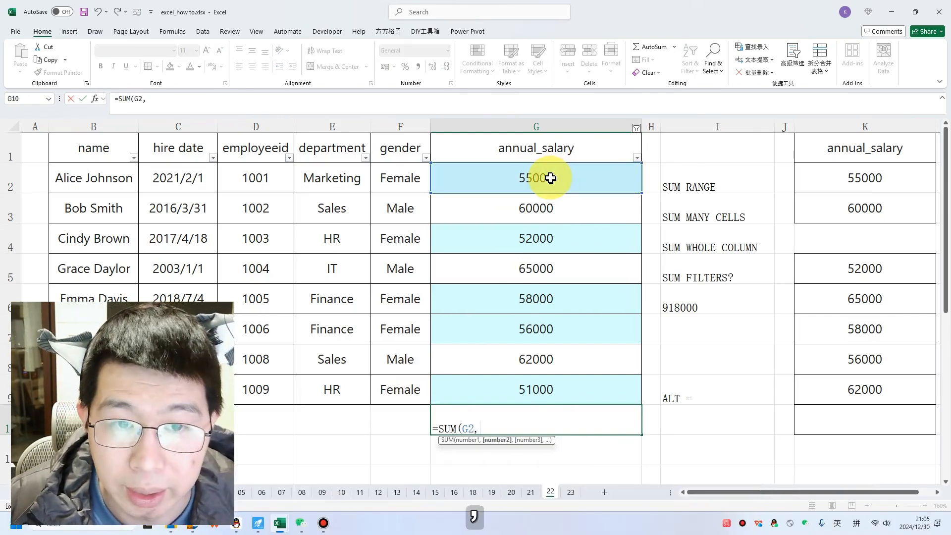
{"action": "left_click", "coordinate": [551, 237]}
{"action": "type", "text": ","}
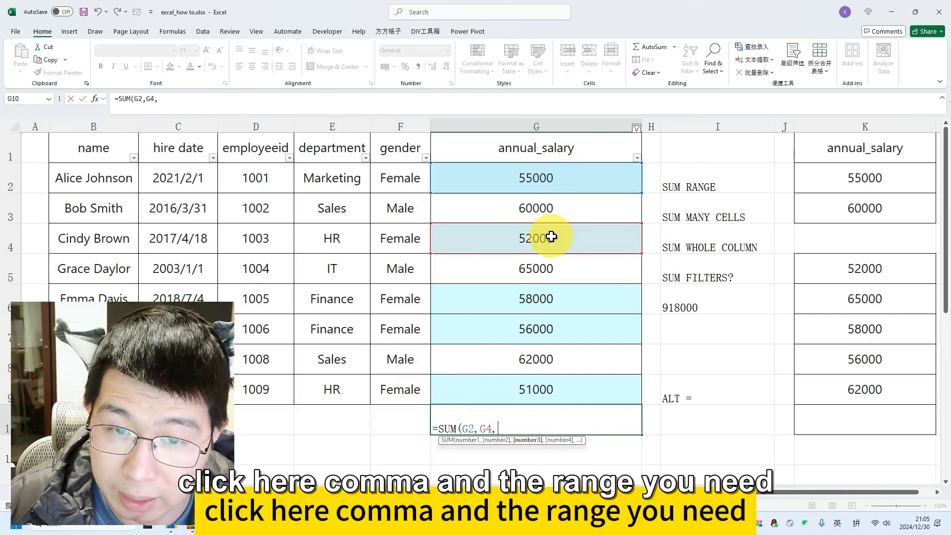
{"action": "left_click", "coordinate": [527, 299]}
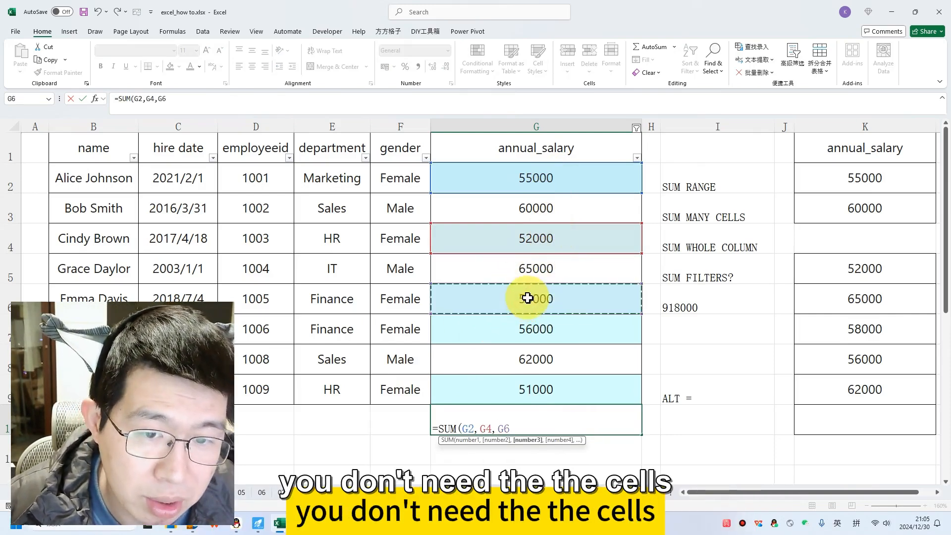
{"action": "type", "text": ","}
{"action": "left_click", "coordinate": [523, 328]}
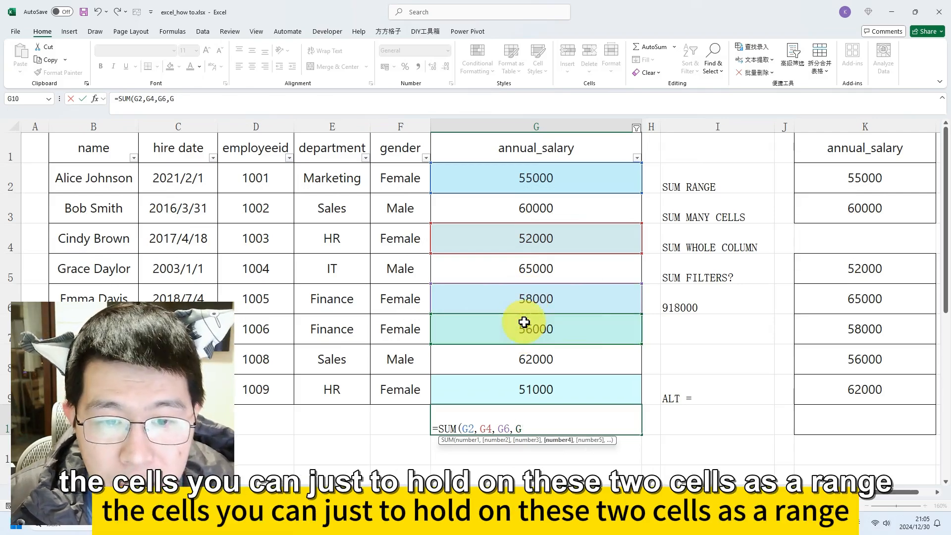
{"action": "key", "text": "BackSpace"}
{"action": "key", "text": "BackSpace"}
{"action": "key", "text": "BackSpace"}
{"action": "key", "text": "BackSpace"}
Step: Add the range G6:G7 and cell G9 to the SUM in G10 and complete the formula
{"action": "left_click", "coordinate": [530, 303]}
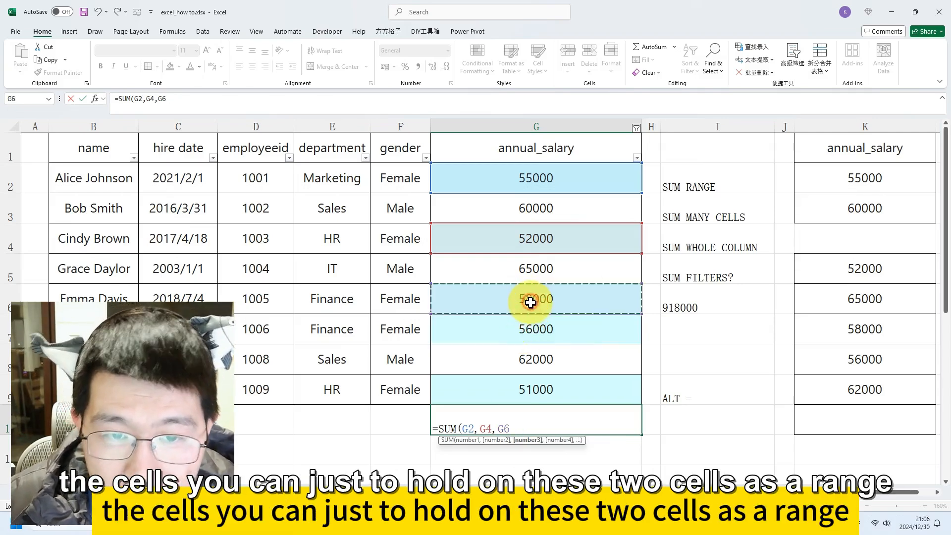
{"action": "left_click_drag", "start_coordinate": [530, 316], "coordinate": [534, 325]}
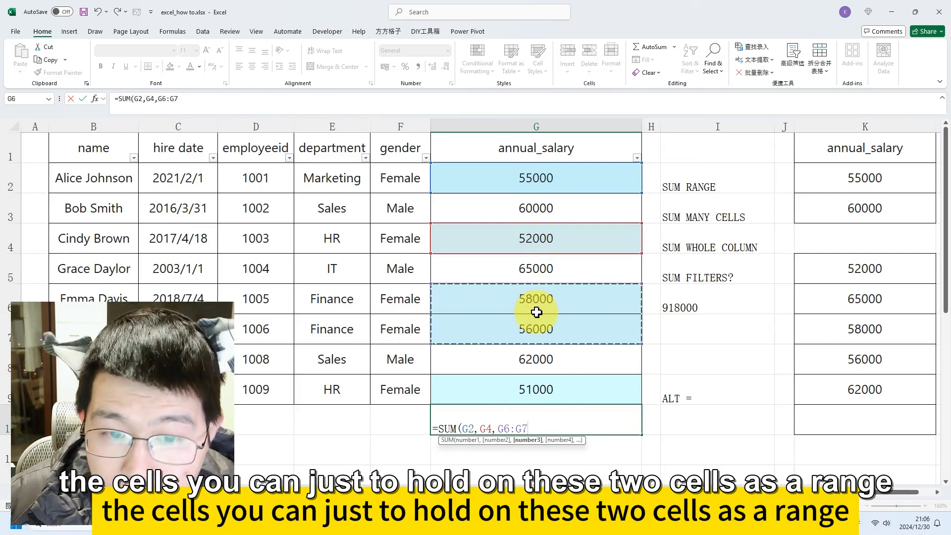
{"action": "type", "text": ","}
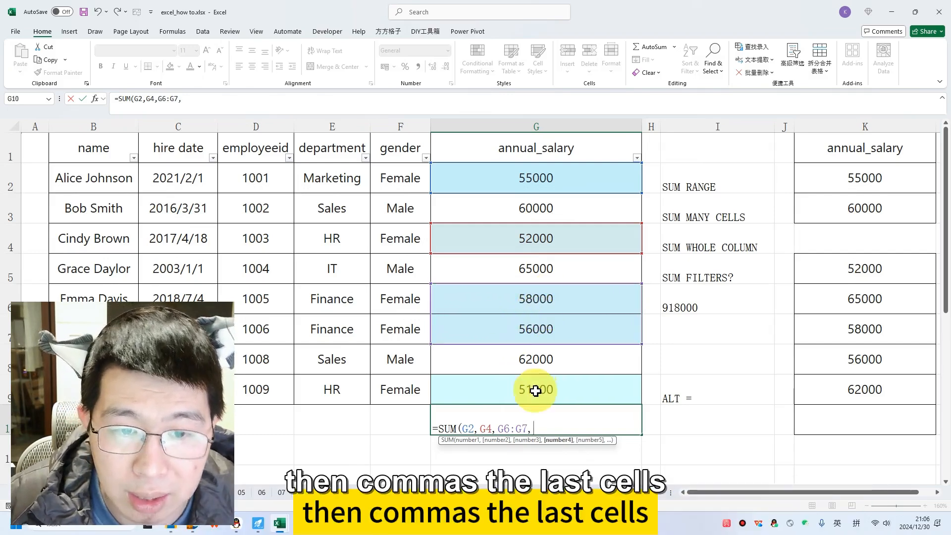
{"action": "left_click", "coordinate": [536, 391]}
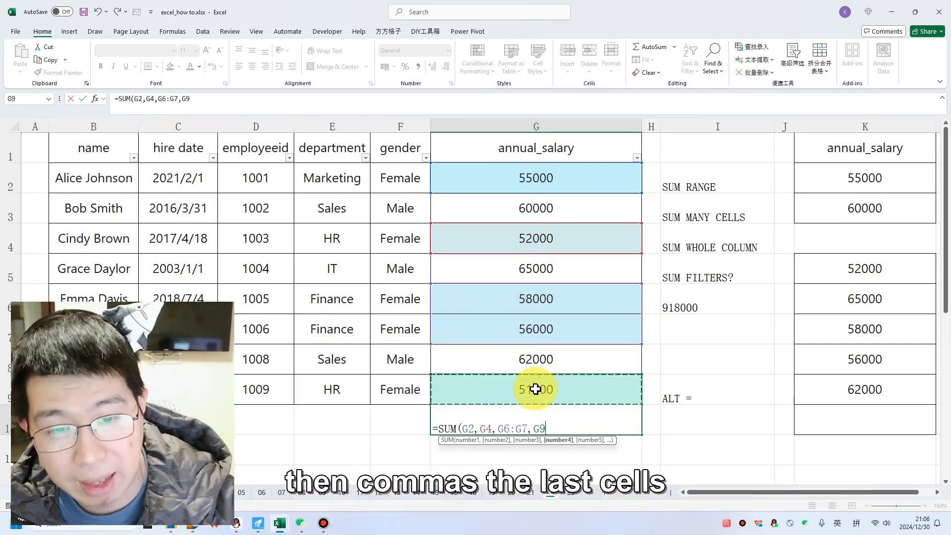
{"action": "type", "text": ")"}
{"action": "key", "text": "Return"}
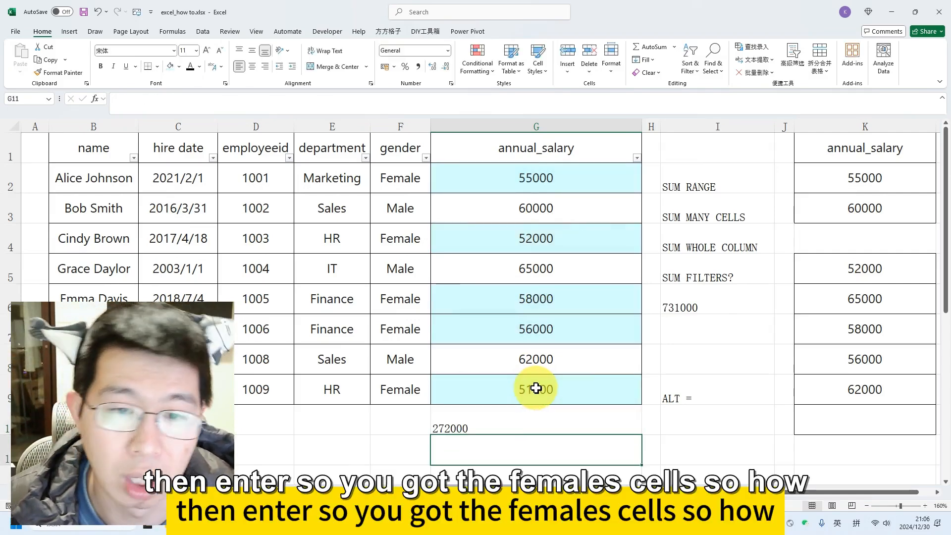
Step: Clear the total in G10 and the old sum below SUM FILTERS? in I6
{"action": "left_click", "coordinate": [499, 423]}
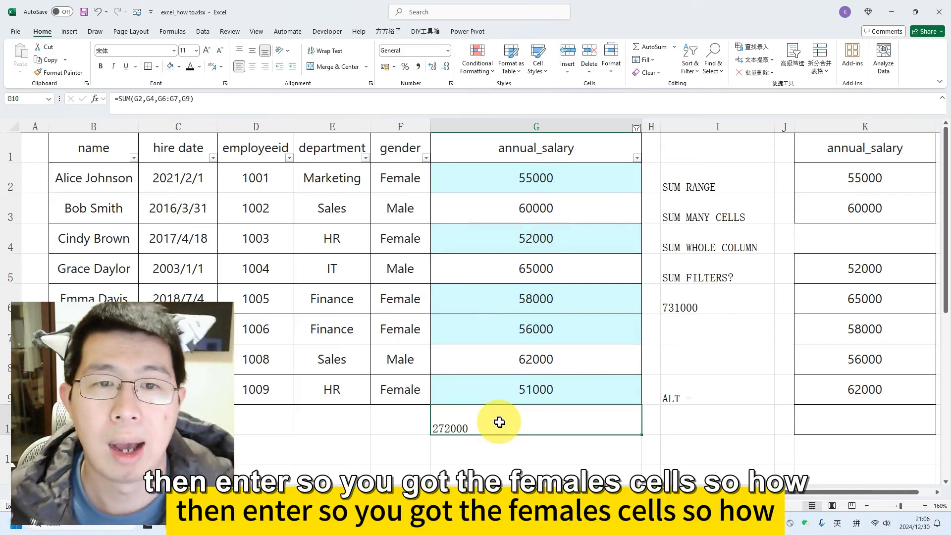
{"action": "left_click", "coordinate": [567, 123]}
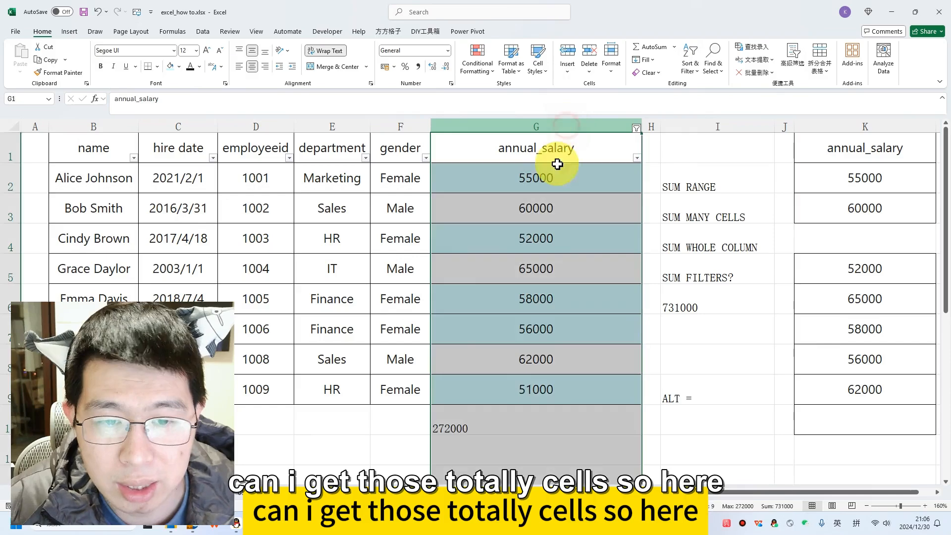
{"action": "left_click", "coordinate": [496, 423]}
{"action": "key", "text": "Delete"}
{"action": "left_click", "coordinate": [694, 348]}
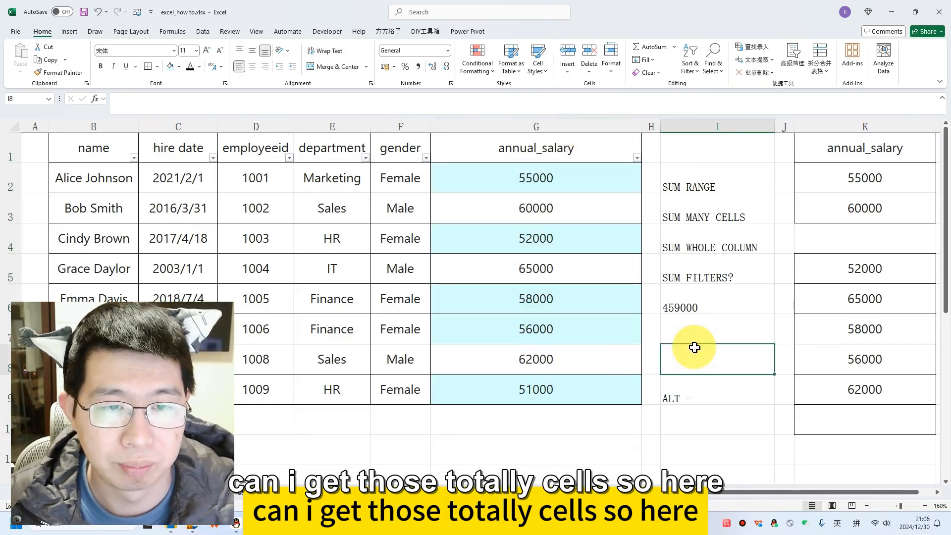
{"action": "key", "text": "Up"}
{"action": "key", "text": "Up"}
{"action": "key", "text": "Delete"}
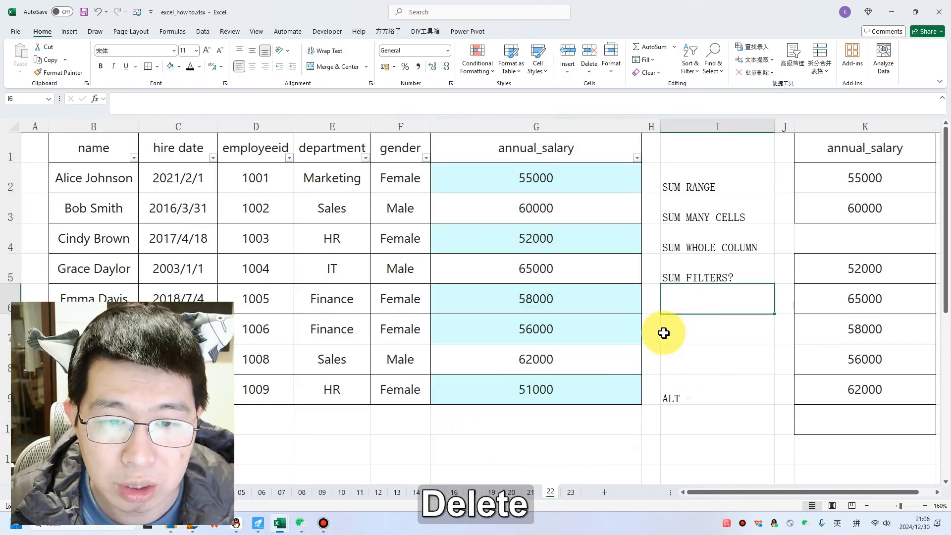
Step: Enter =SUM(G:G) in cell I7 to total the whole annual_salary column
{"action": "left_click", "coordinate": [707, 320]}
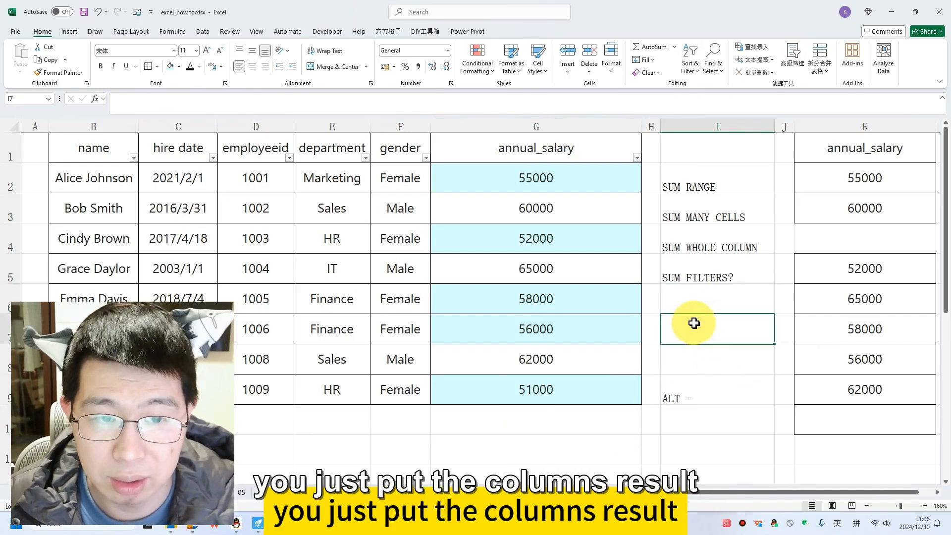
{"action": "type", "text": "=SUM"}
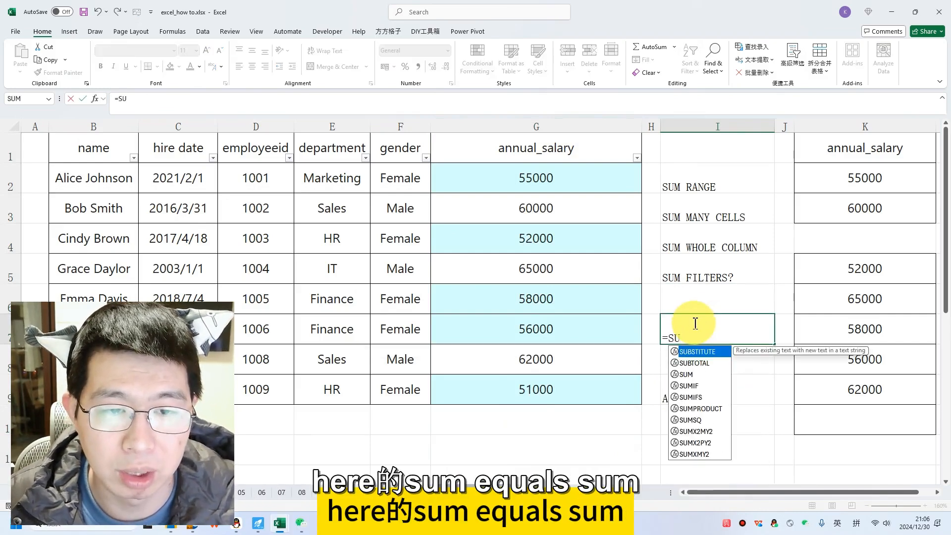
{"action": "key", "text": "BackSpace"}
{"action": "key", "text": "BackSpace"}
{"action": "key", "text": "BackSpace"}
{"action": "type", "text": "SUM("}
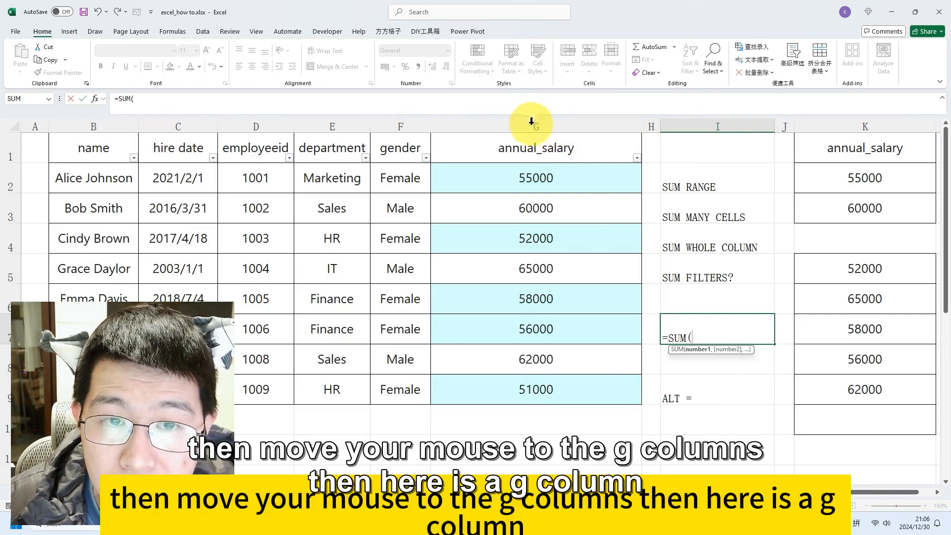
{"action": "left_click_drag", "start_coordinate": [531, 138], "coordinate": [522, 393]}
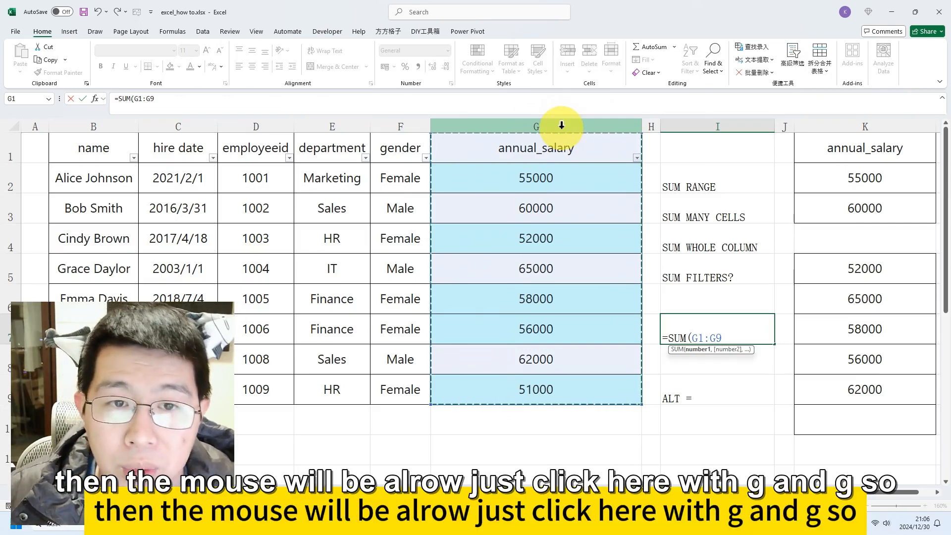
{"action": "left_click", "coordinate": [561, 125]}
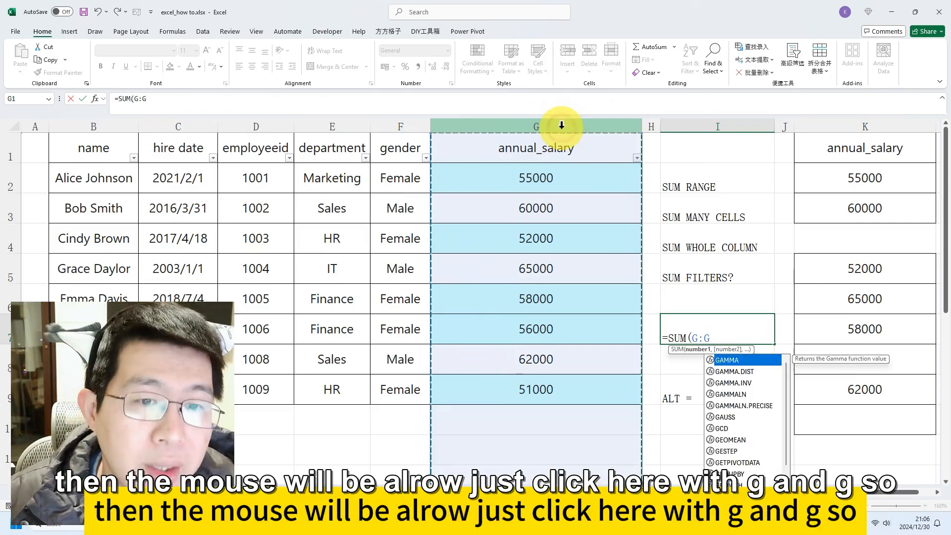
{"action": "left_click", "coordinate": [705, 337]}
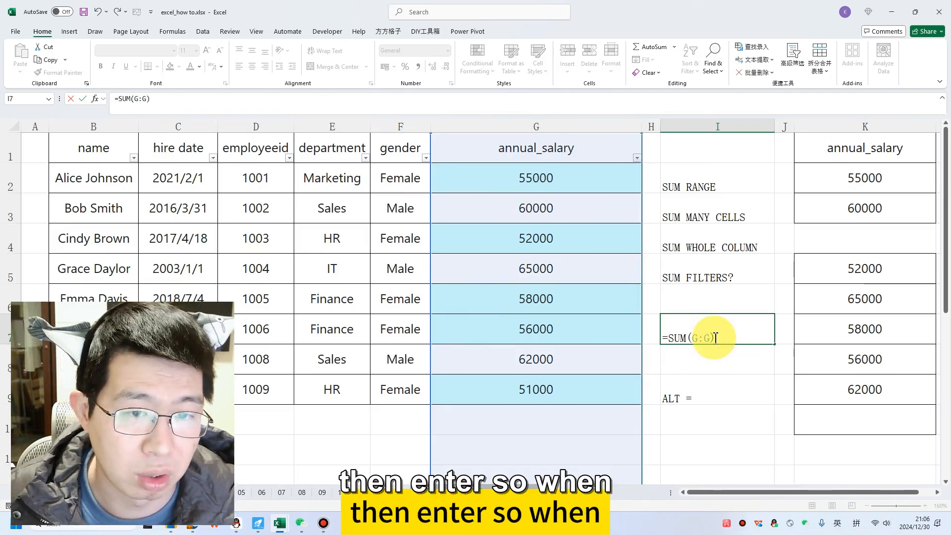
{"action": "key", "text": "Return"}
Step: Enter 10000000 in G10 below the salaries and check the whole-column sum in I7
{"action": "left_click", "coordinate": [538, 426]}
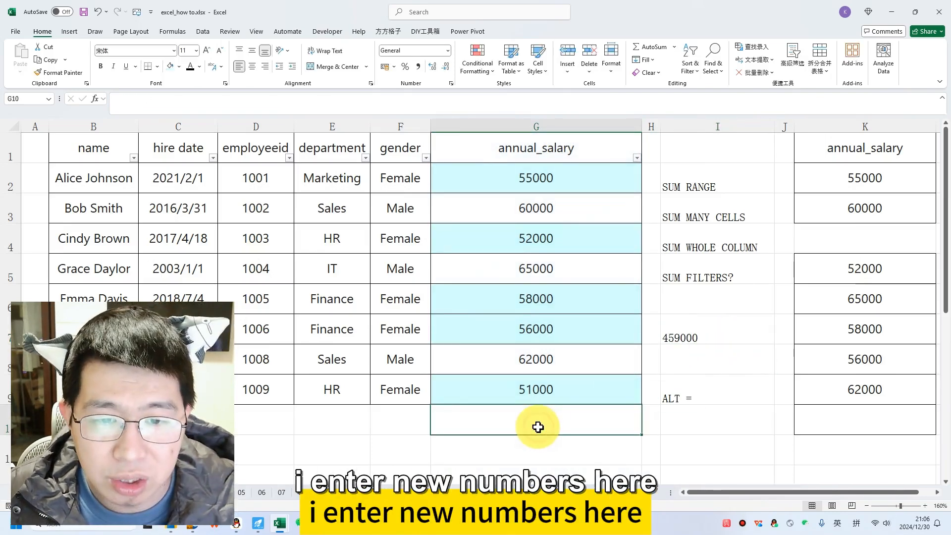
{"action": "type", "text": "100"}
{"action": "key", "text": "Return"}
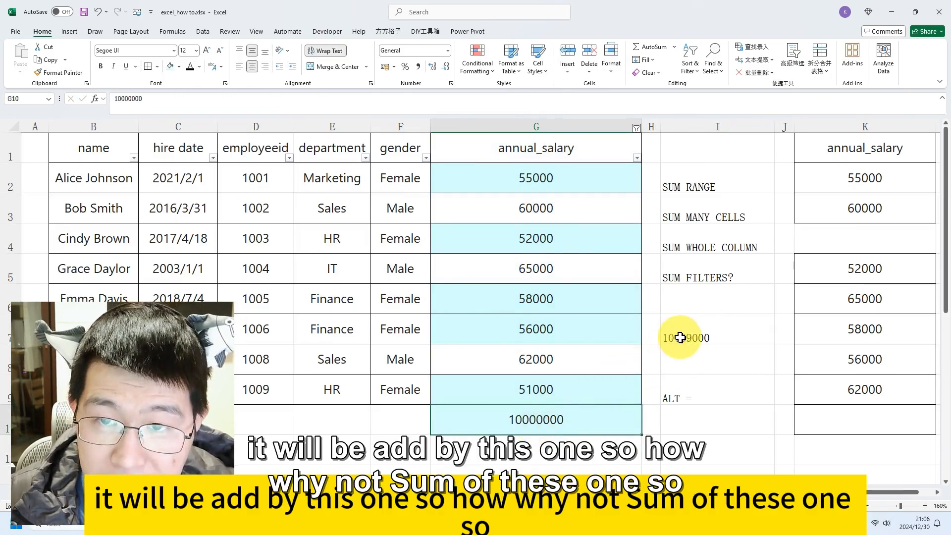
{"action": "left_click", "coordinate": [680, 337]}
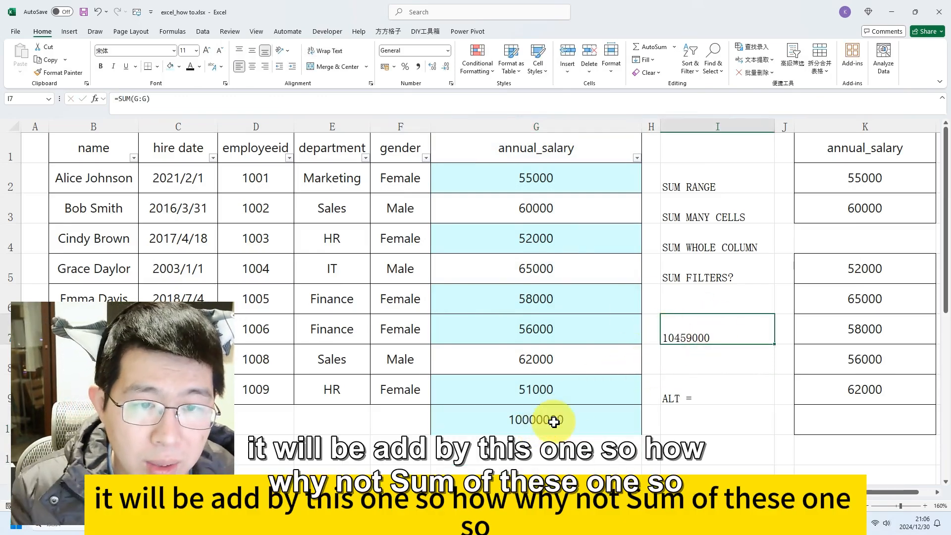
Step: Try to replace the value in G10 with =SUM(G:G) inside the column it sums, and clear the cell
{"action": "left_click", "coordinate": [584, 412]}
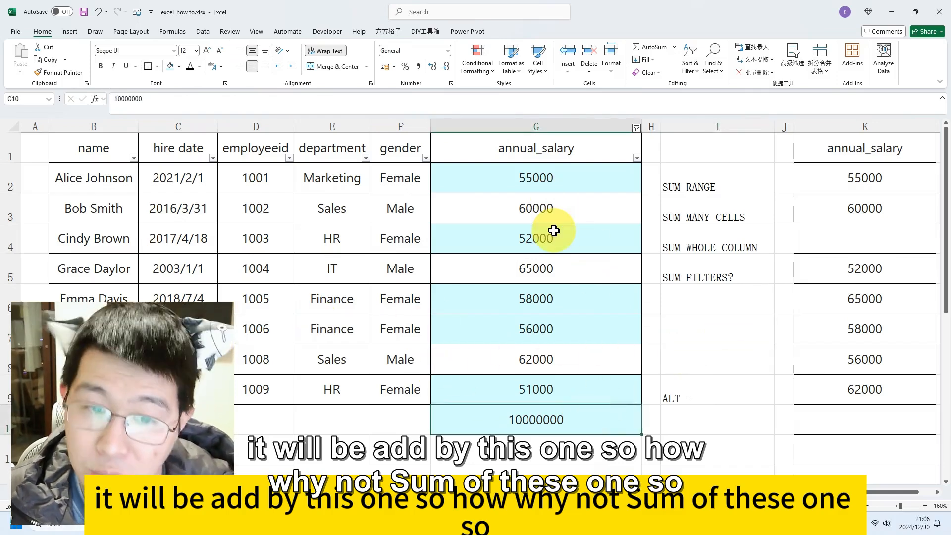
{"action": "type", "text": "=SUM("}
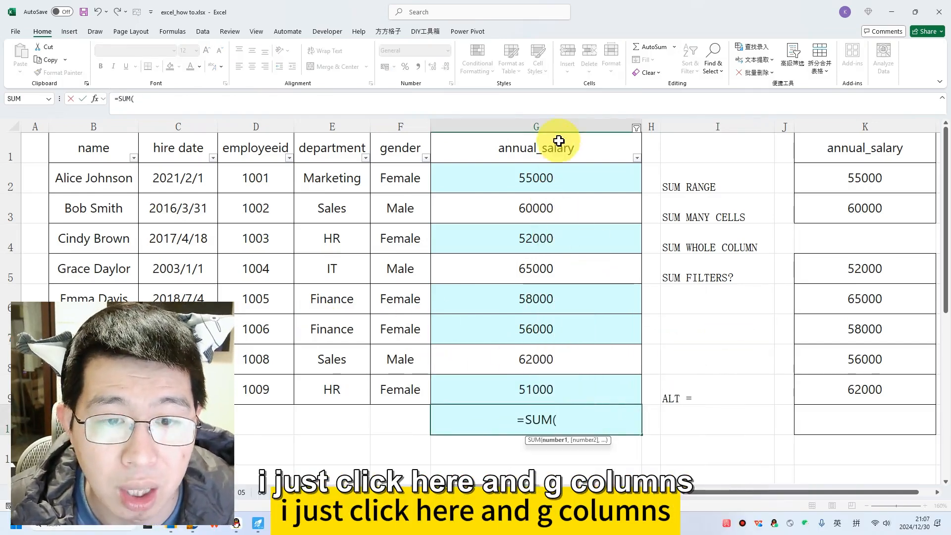
{"action": "left_click", "coordinate": [567, 124]}
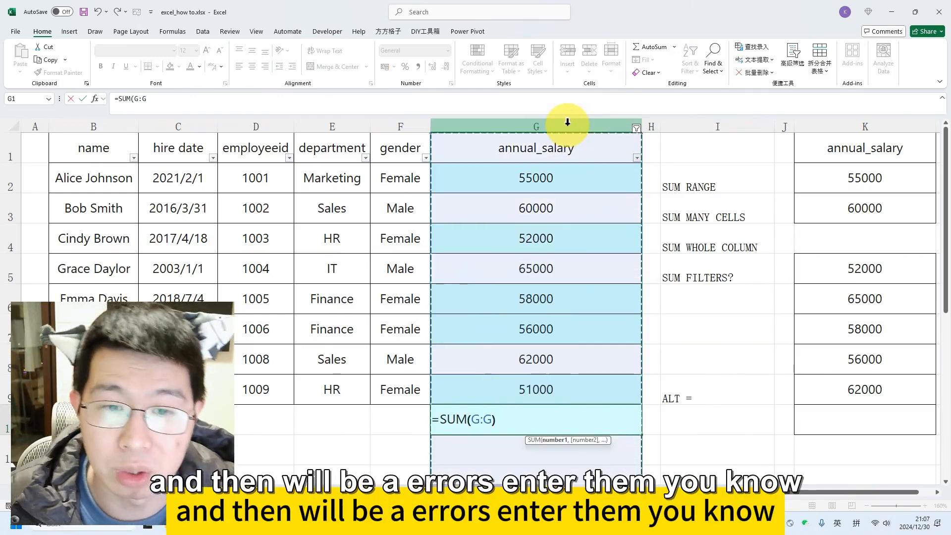
{"action": "type", "text": ")"}
{"action": "key", "text": "Return"}
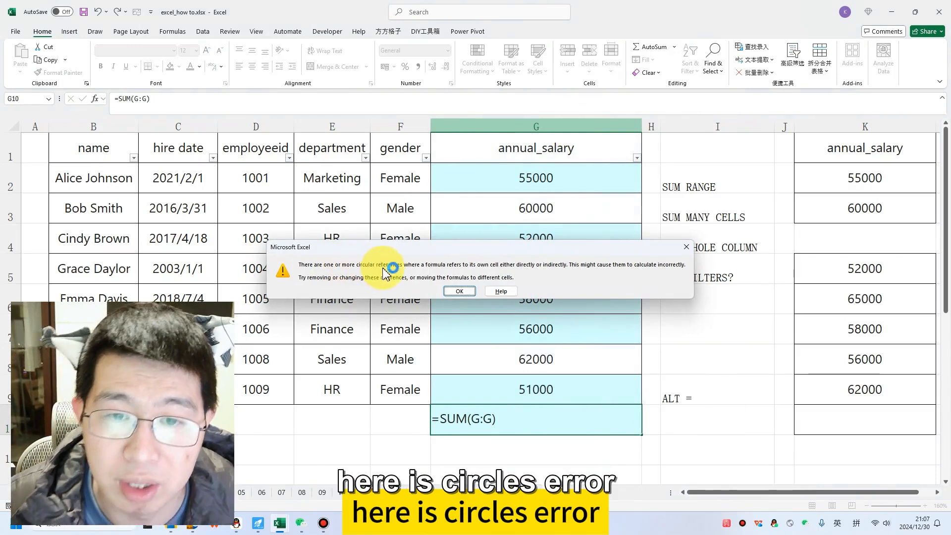
{"action": "left_click", "coordinate": [459, 292]}
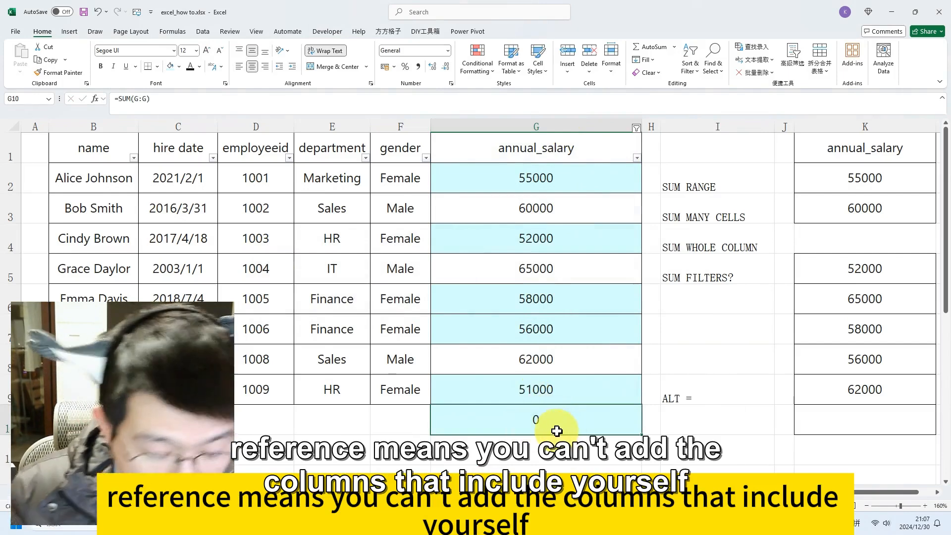
{"action": "key", "text": "Delete"}
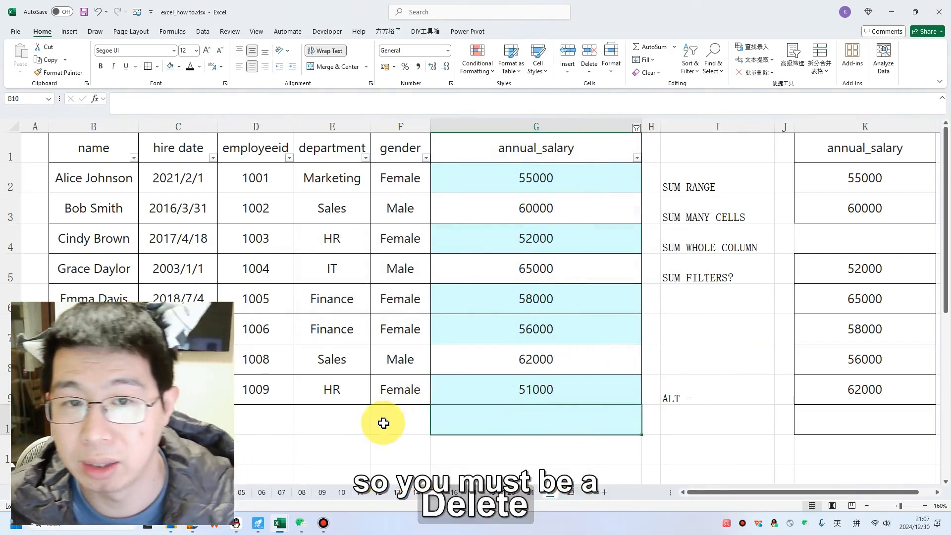
Step: Enter =SUM(G:G) in F10 to total the annual_salary column from outside it, and clear that formula
{"action": "left_click", "coordinate": [540, 125]}
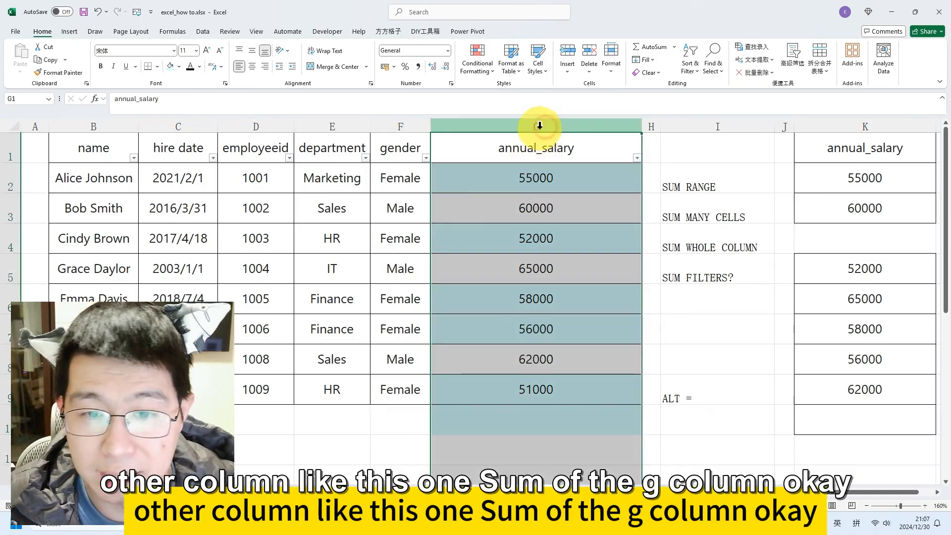
{"action": "left_click", "coordinate": [378, 421]}
{"action": "type", "text": "=SUM"}
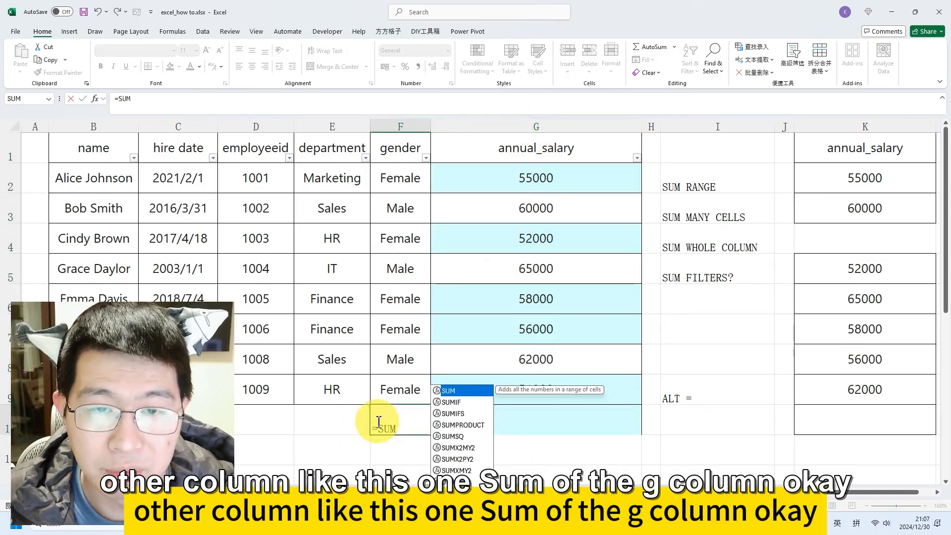
{"action": "type", "text": "("}
{"action": "left_click", "coordinate": [554, 119]}
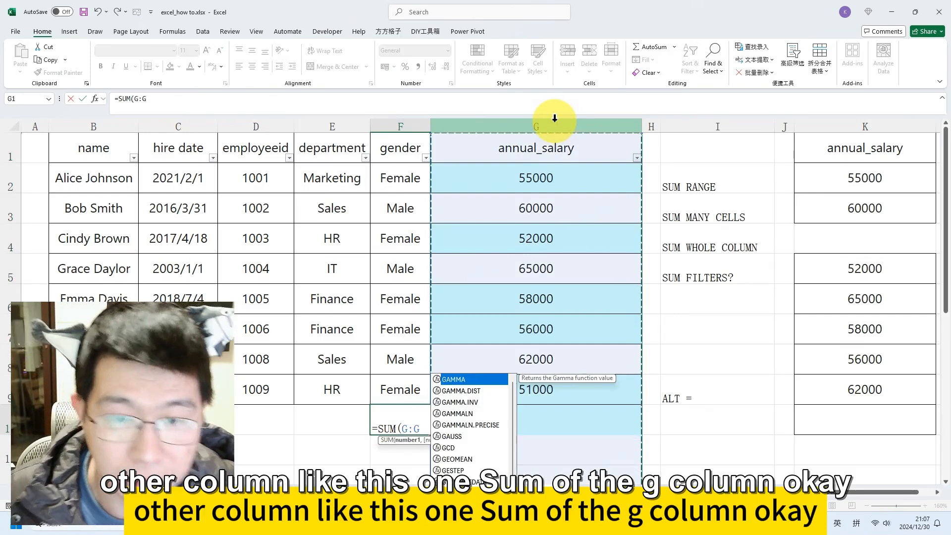
{"action": "type", "text": ")"}
{"action": "key", "text": "Return"}
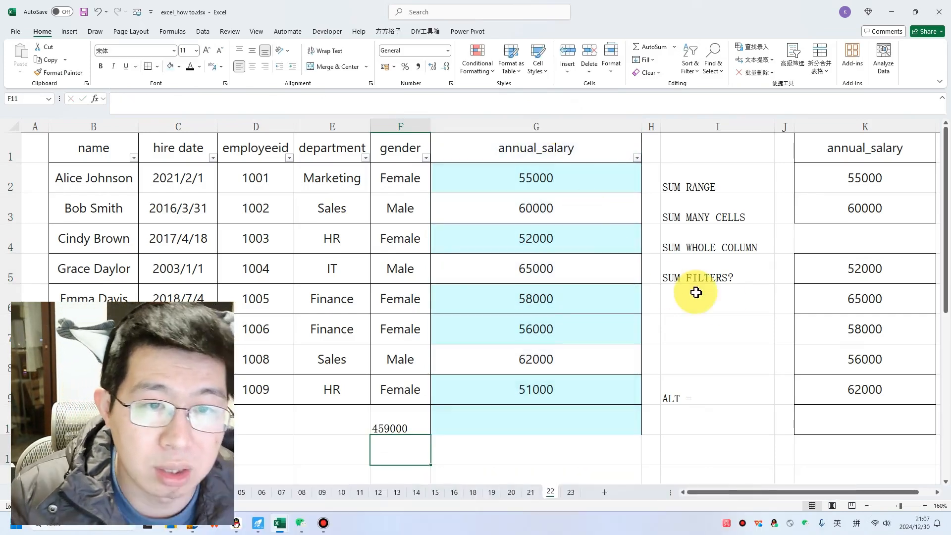
{"action": "left_click", "coordinate": [417, 410]}
{"action": "key", "text": "Delete"}
Step: Filter the gender column to Female only and select the visible salaries in column G
{"action": "left_click", "coordinate": [450, 310]}
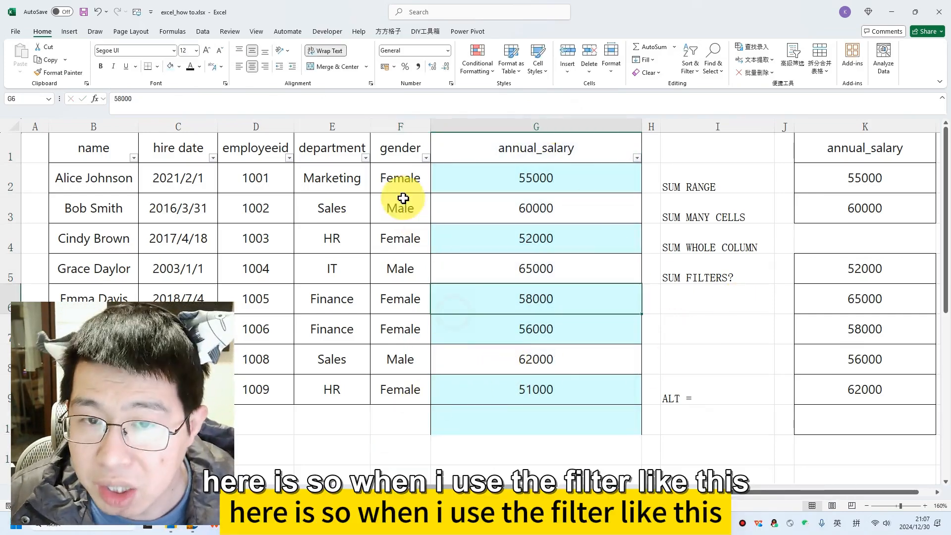
{"action": "left_click", "coordinate": [409, 146]}
{"action": "left_click", "coordinate": [425, 157]}
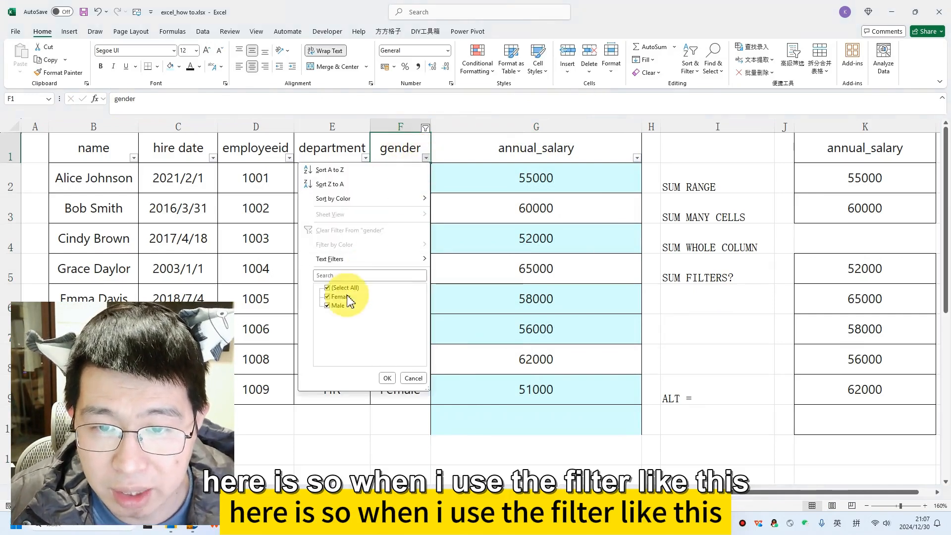
{"action": "left_click", "coordinate": [340, 299]}
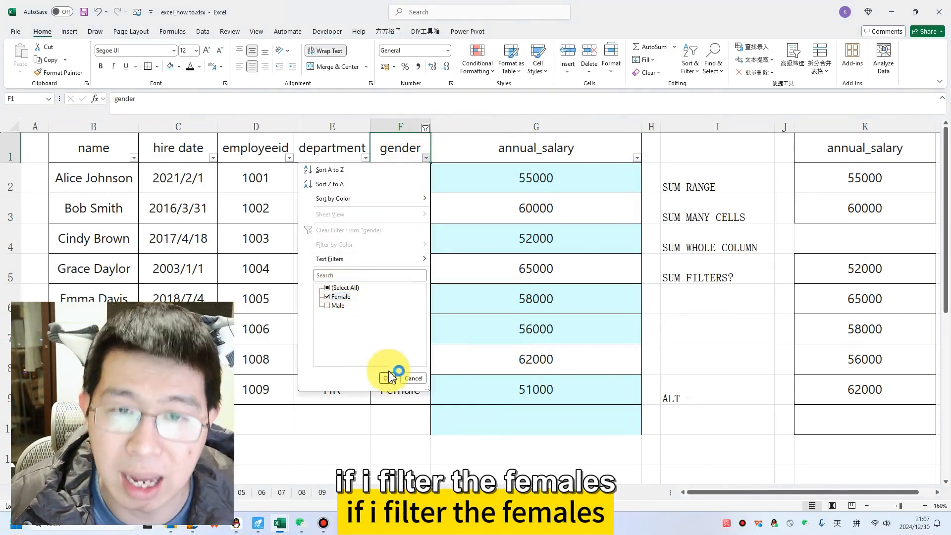
{"action": "left_click", "coordinate": [385, 376]}
{"action": "left_click", "coordinate": [545, 244]}
{"action": "left_click_drag", "start_coordinate": [538, 171], "coordinate": [535, 302]}
Step: Restore all values in the gender filter to show every employee
{"action": "left_click", "coordinate": [416, 156]}
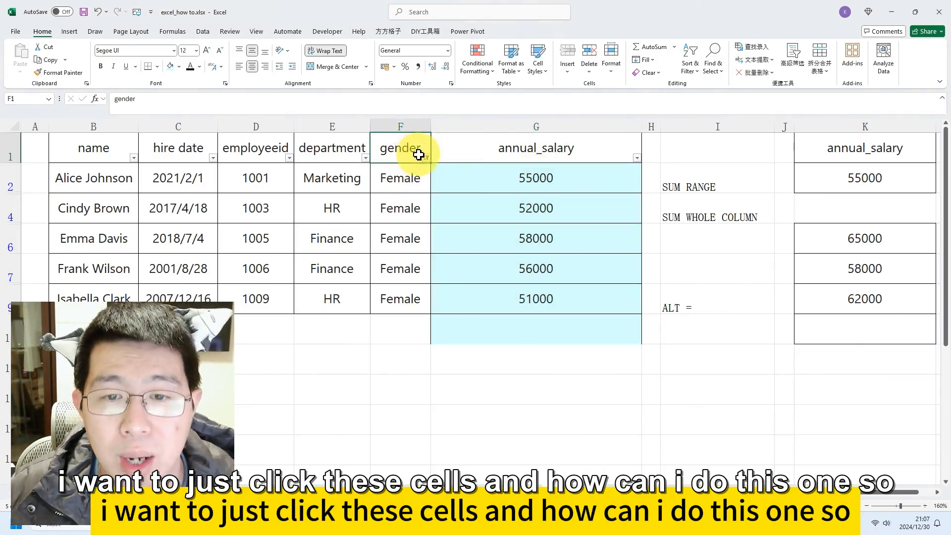
{"action": "left_click", "coordinate": [425, 158]}
{"action": "left_click", "coordinate": [331, 287]}
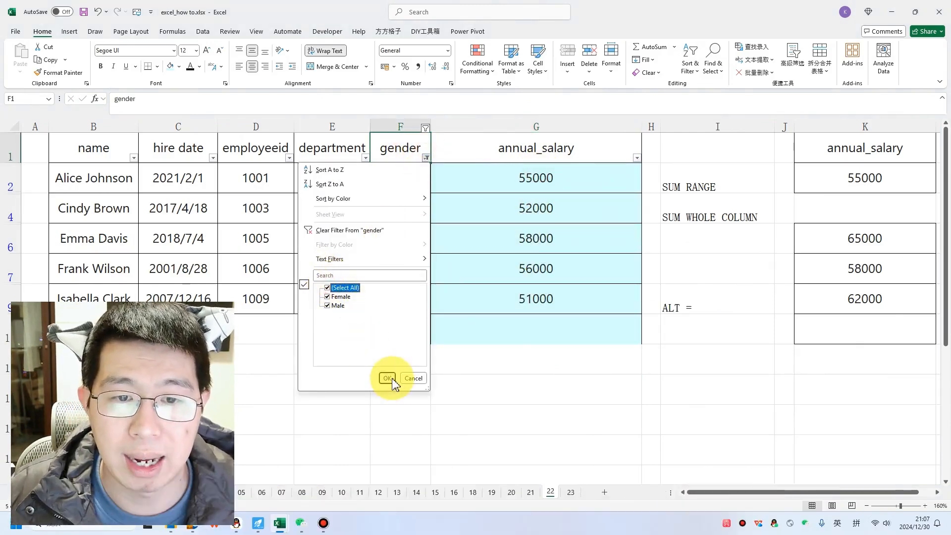
{"action": "left_click", "coordinate": [387, 378]}
Step: Enter =SUBTOTAL(9,G2:G9) in G10 to sum only the salaries that pass the filter
{"action": "left_click", "coordinate": [548, 340]}
{"action": "left_click", "coordinate": [534, 415]}
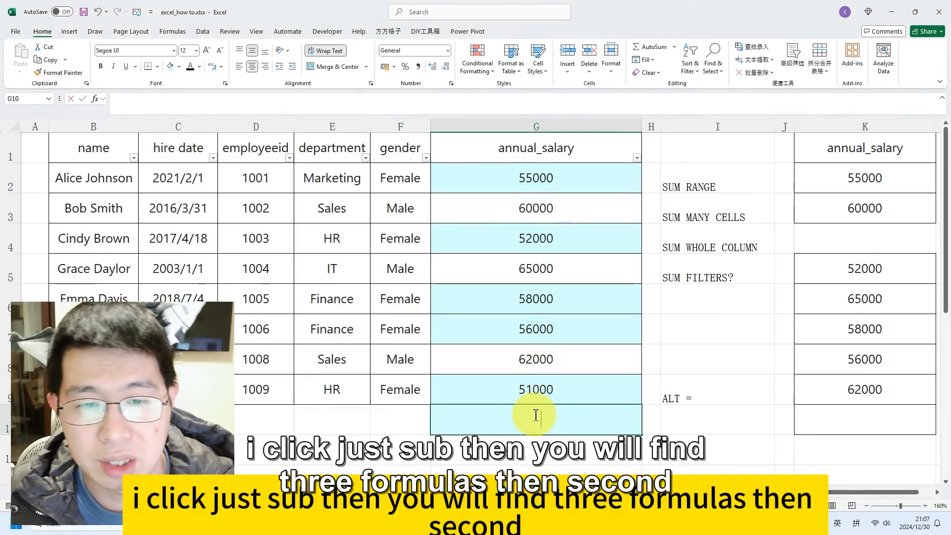
{"action": "type", "text": "=SUB"}
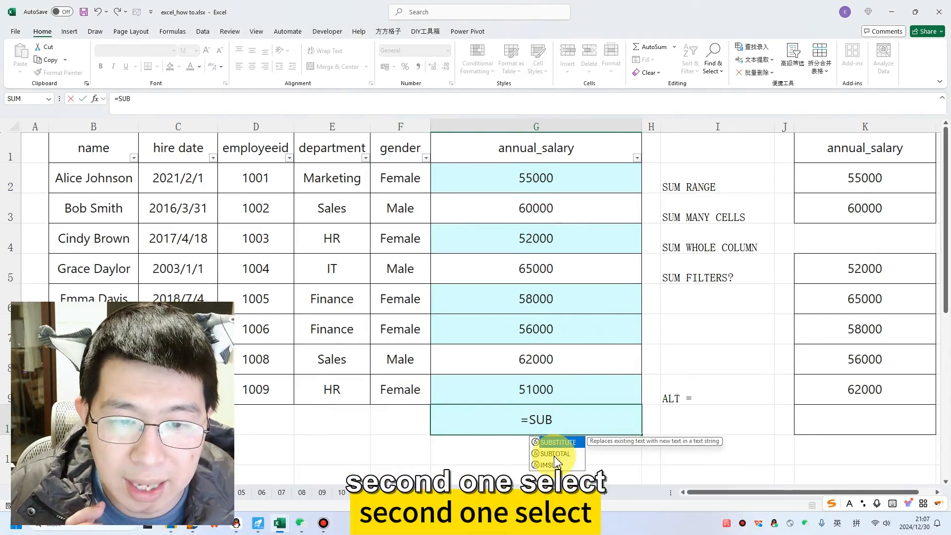
{"action": "double_click", "coordinate": [551, 452]}
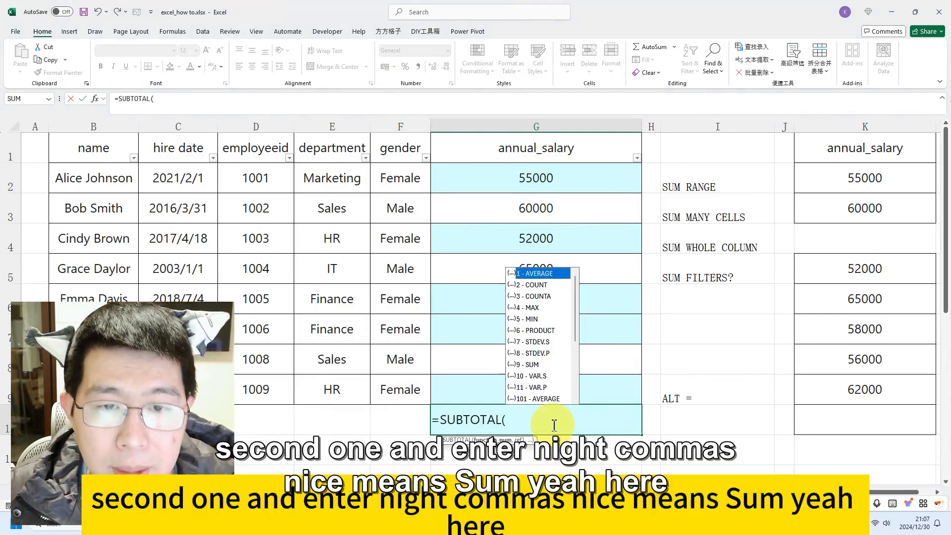
{"action": "type", "text": "9,"}
{"action": "key", "text": "BackSpace"}
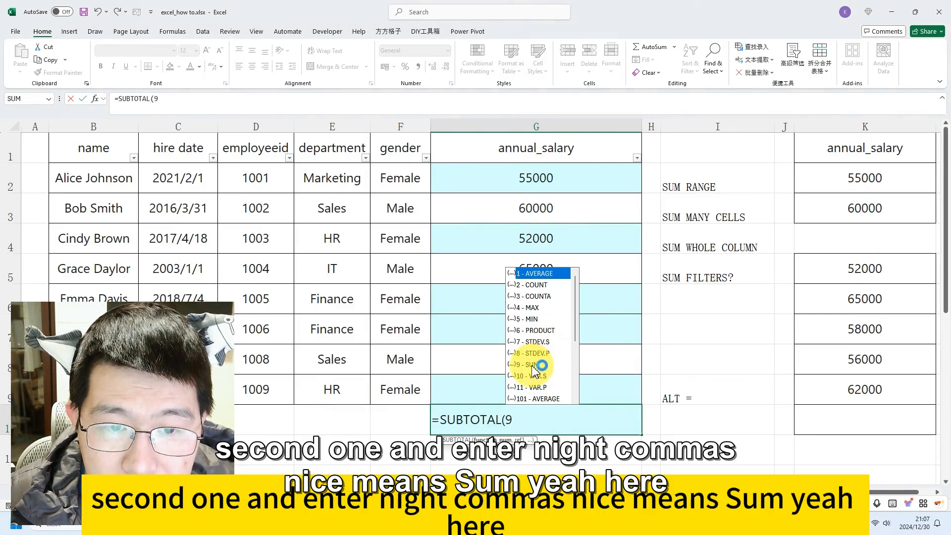
{"action": "left_click", "coordinate": [525, 421]}
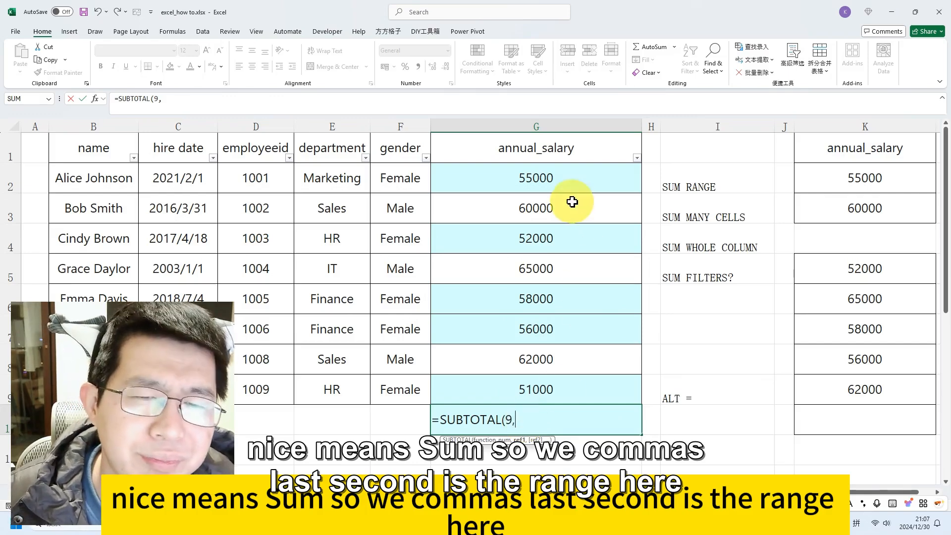
{"action": "left_click_drag", "start_coordinate": [577, 178], "coordinate": [581, 382]}
{"action": "type", "text": ")"}
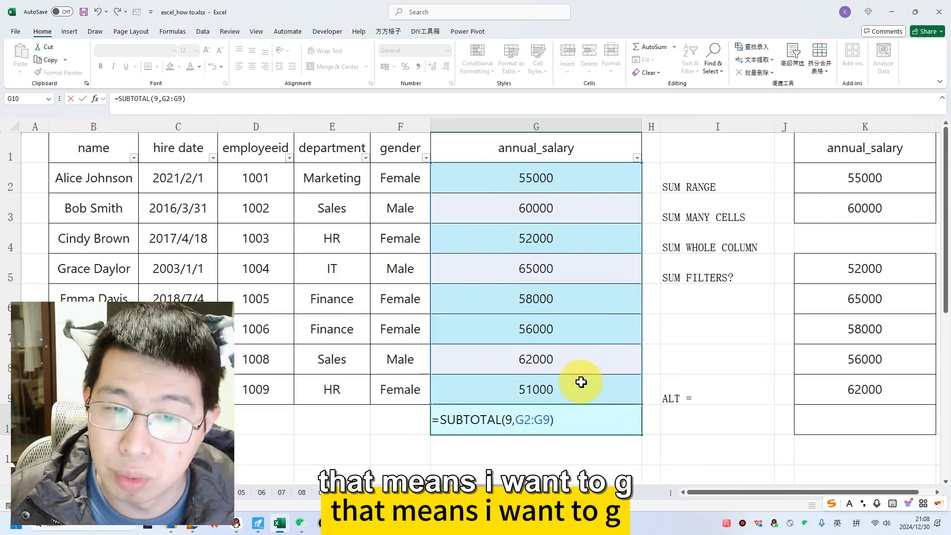
{"action": "left_click", "coordinate": [540, 419]}
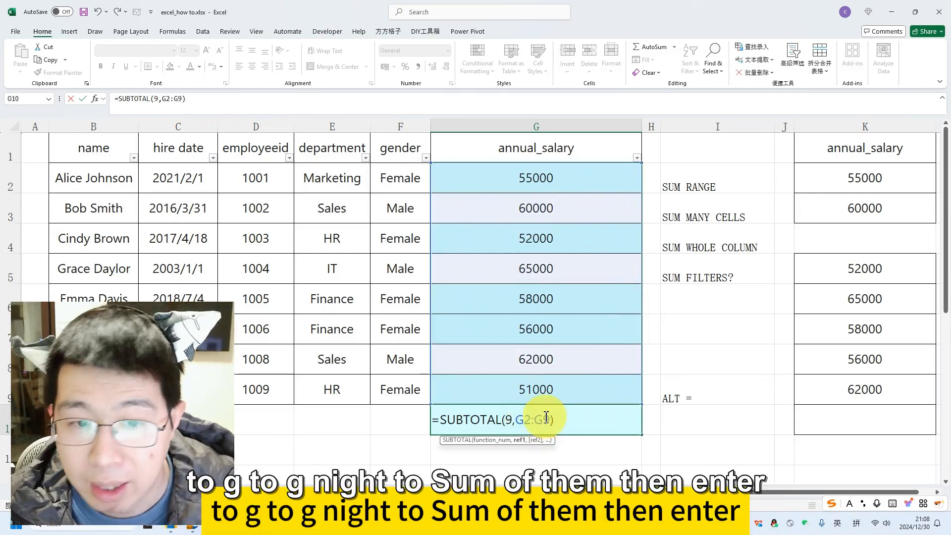
{"action": "key", "text": "Return"}
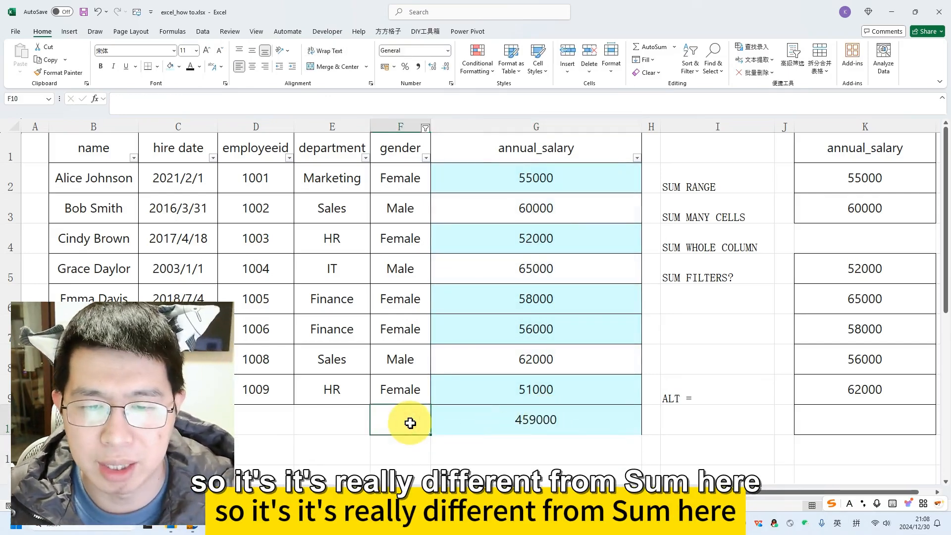
Step: Enter a SUM of G2:G9 in F10 beside the subtotal for comparison
{"action": "type", "text": "=SUM("}
{"action": "left_click_drag", "start_coordinate": [554, 181], "coordinate": [575, 377]}
{"action": "key", "text": "Return"}
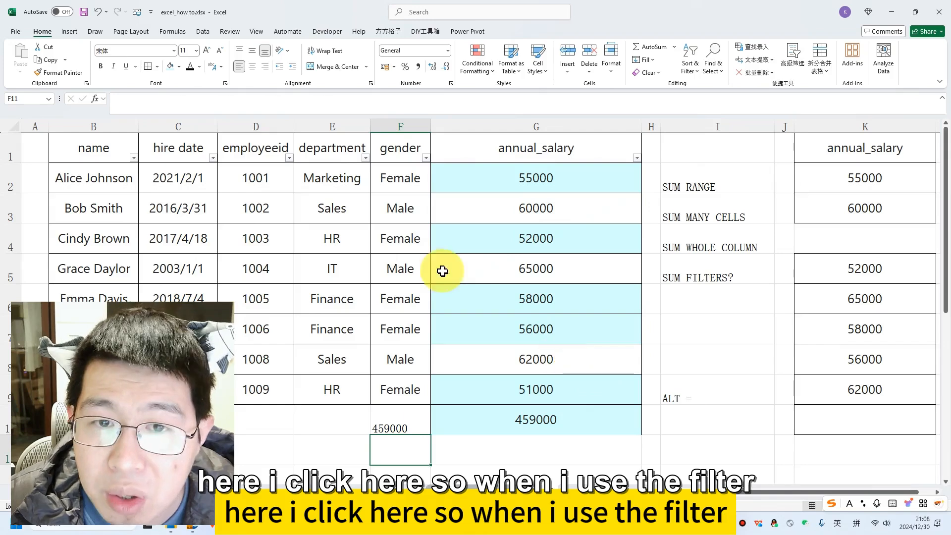
Step: Filter the gender column so that only Female employees are listed
{"action": "left_click", "coordinate": [421, 248]}
{"action": "left_click", "coordinate": [426, 157]}
{"action": "left_click", "coordinate": [329, 287]}
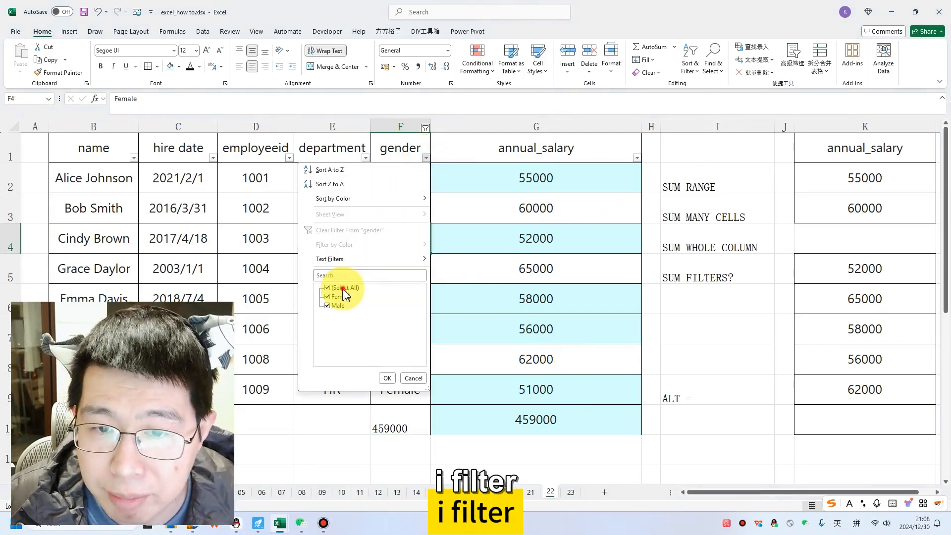
{"action": "left_click", "coordinate": [329, 296]}
{"action": "left_click", "coordinate": [388, 379]}
Step: Compare the SUM formula in F10 with the SUBTOTAL formula in G10 on the filtered rows
{"action": "left_click", "coordinate": [531, 378]}
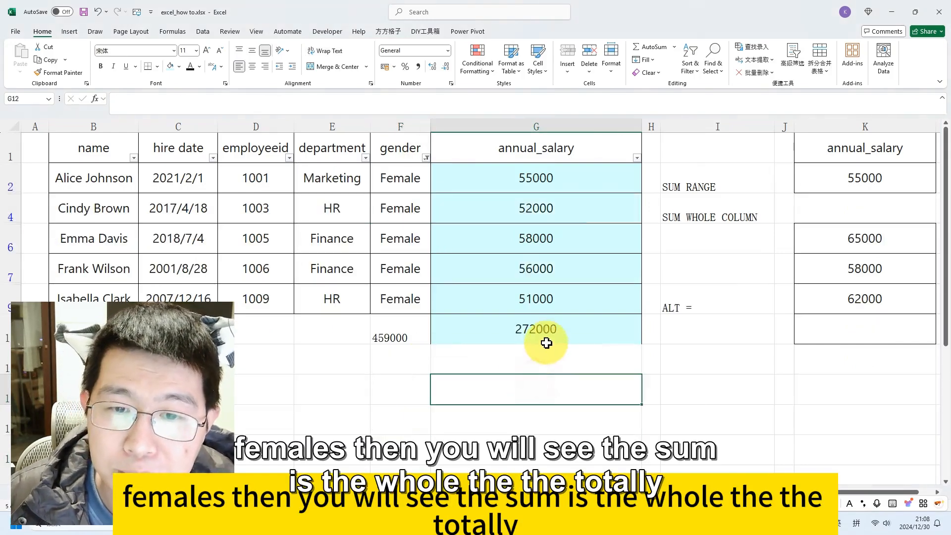
{"action": "left_click", "coordinate": [546, 332]}
{"action": "left_click", "coordinate": [392, 330]}
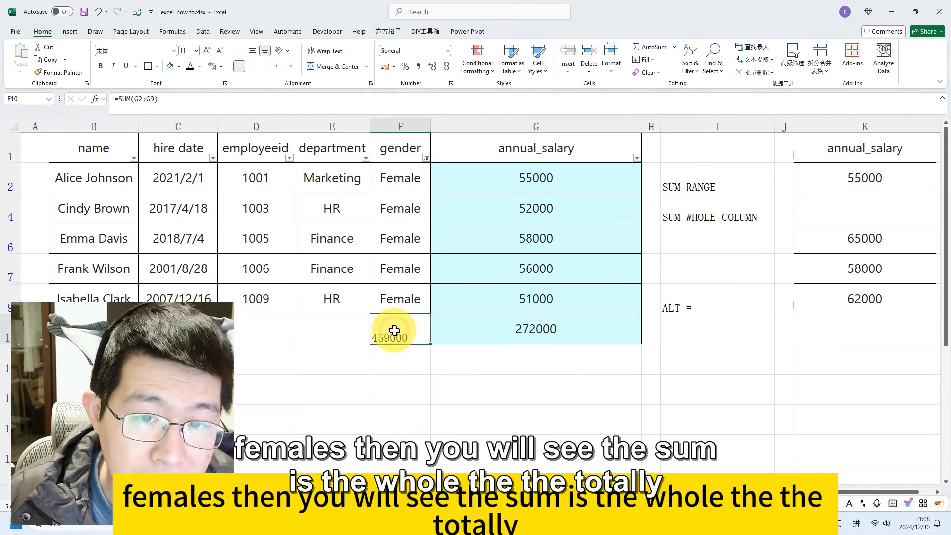
{"action": "double_click", "coordinate": [391, 332]}
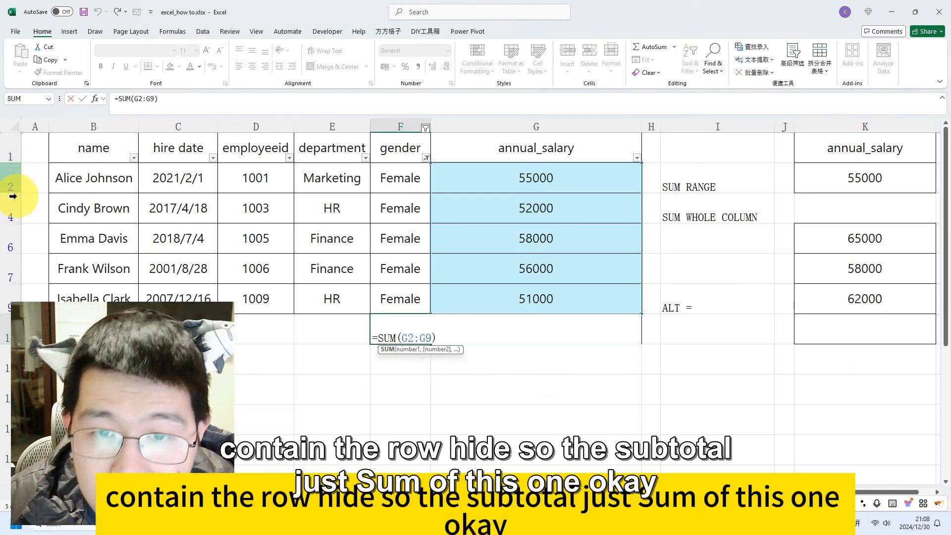
{"action": "key", "text": "Return"}
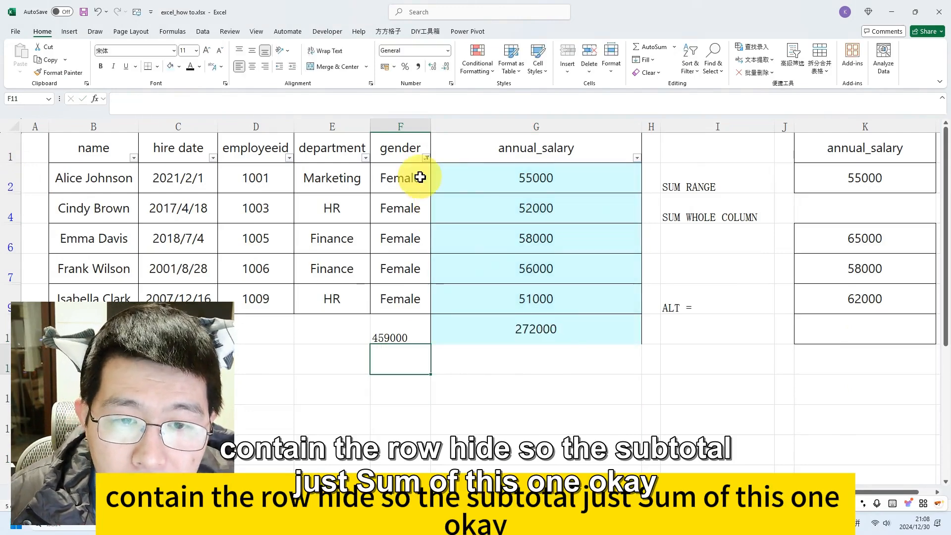
{"action": "double_click", "coordinate": [548, 329]}
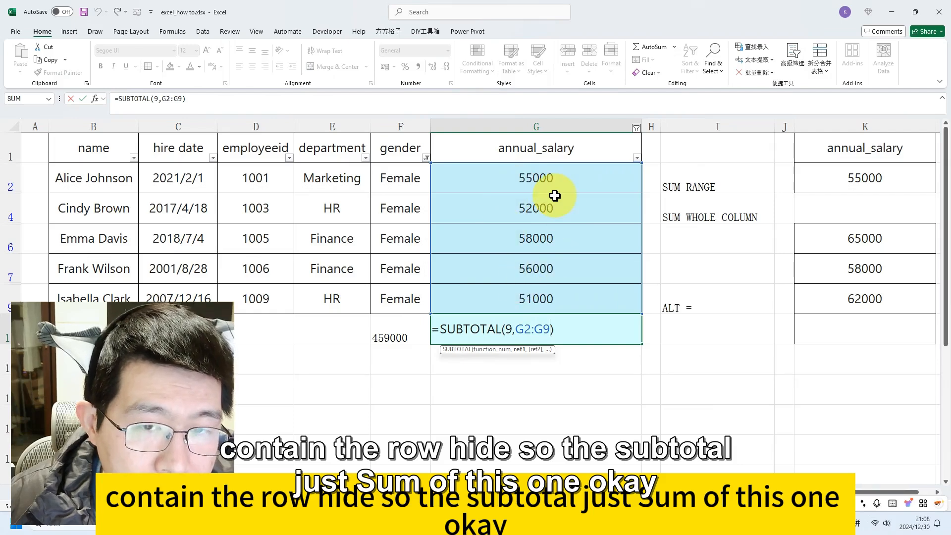
{"action": "key", "text": "Return"}
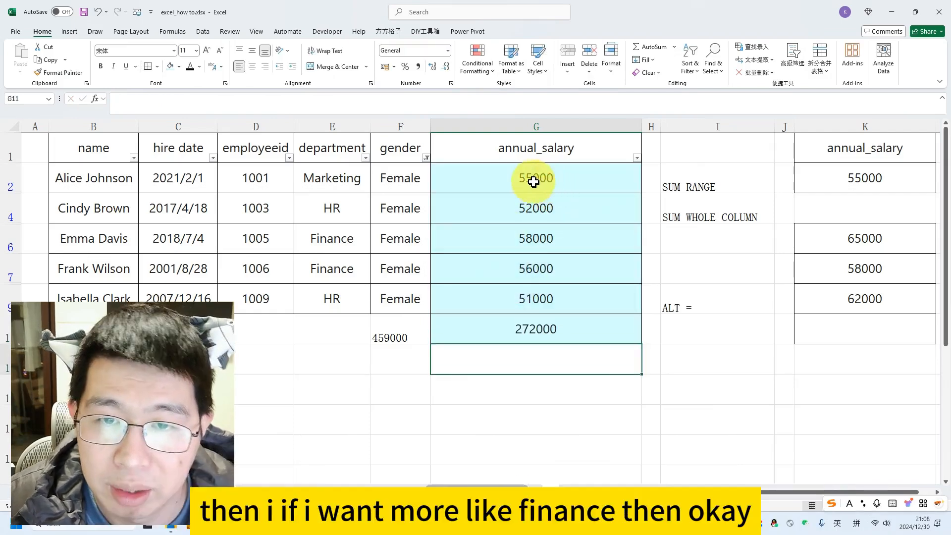
Step: Filter the department column to Finance as well and check the visible salaries that the subtotal covers
{"action": "left_click", "coordinate": [366, 158]}
{"action": "left_click", "coordinate": [268, 288]}
{"action": "left_click", "coordinate": [277, 296]}
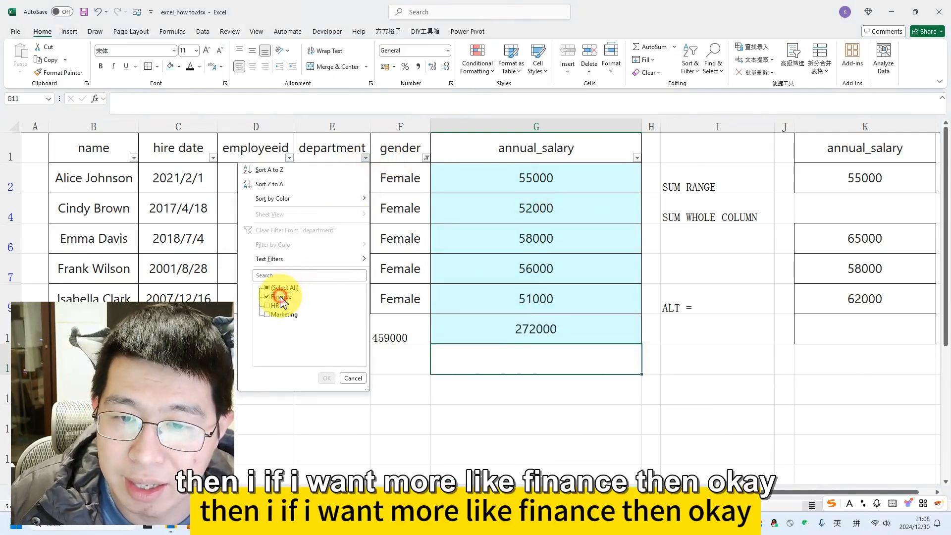
{"action": "left_click", "coordinate": [325, 379]}
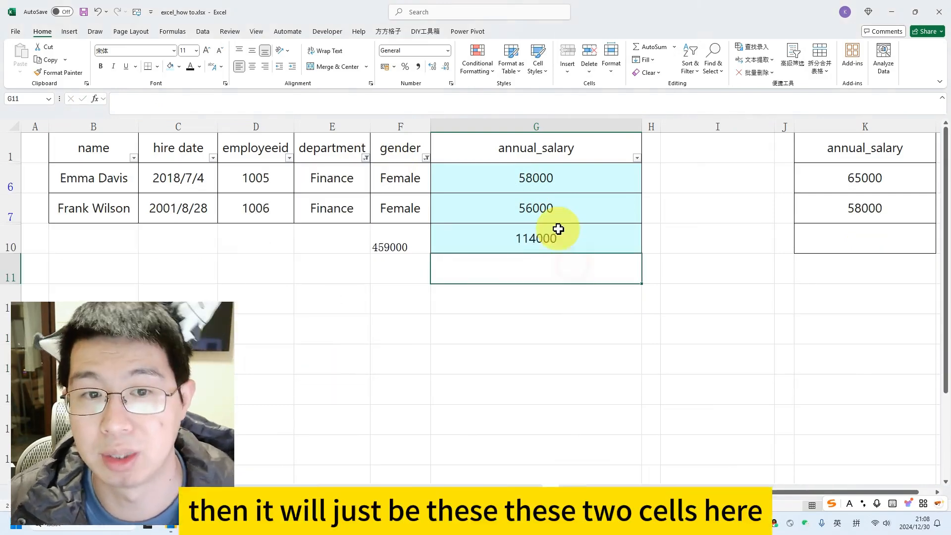
{"action": "left_click", "coordinate": [558, 228]}
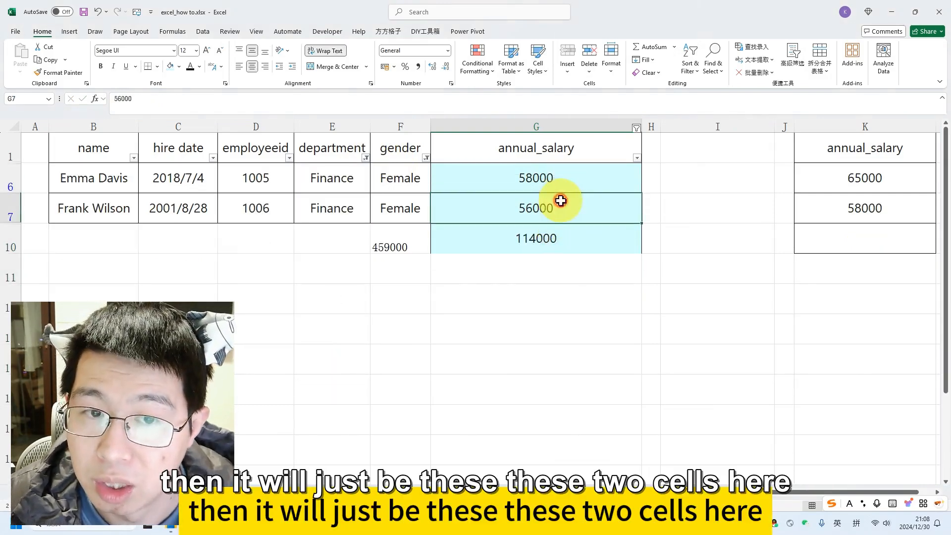
{"action": "left_click_drag", "start_coordinate": [558, 199], "coordinate": [558, 180]}
{"action": "left_click", "coordinate": [558, 181]}
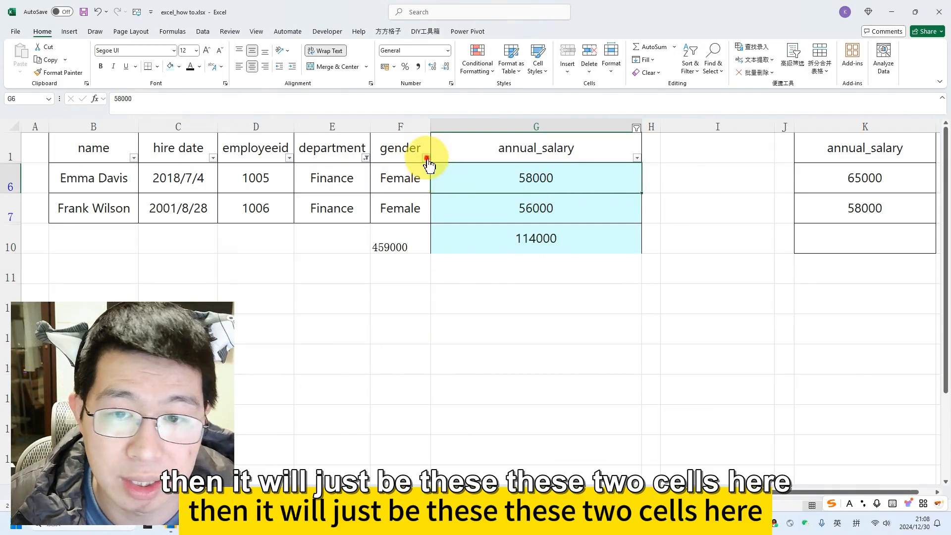
Step: Remove the filters from the employee table so that all its rows are listed
{"action": "left_click", "coordinate": [426, 158]}
{"action": "left_click", "coordinate": [335, 289]}
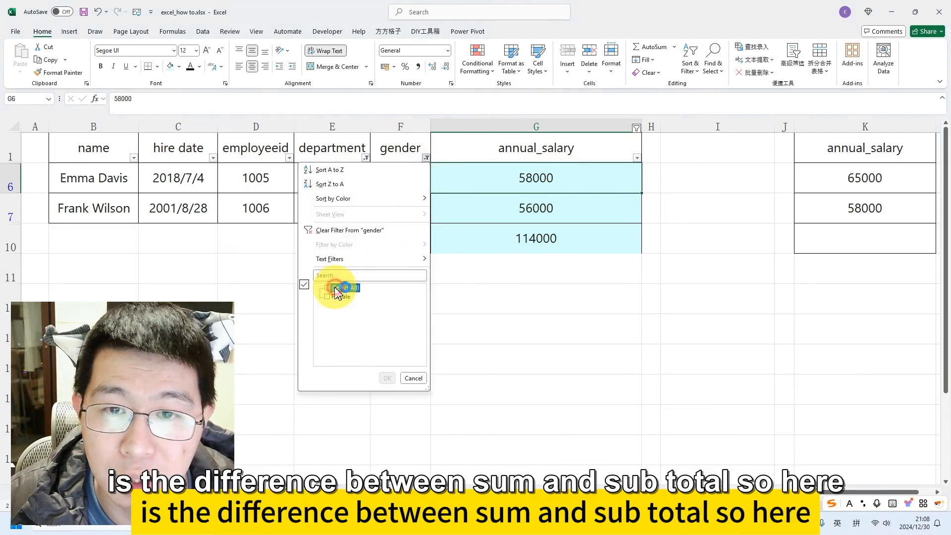
{"action": "left_click", "coordinate": [367, 157]}
{"action": "left_click", "coordinate": [358, 145]}
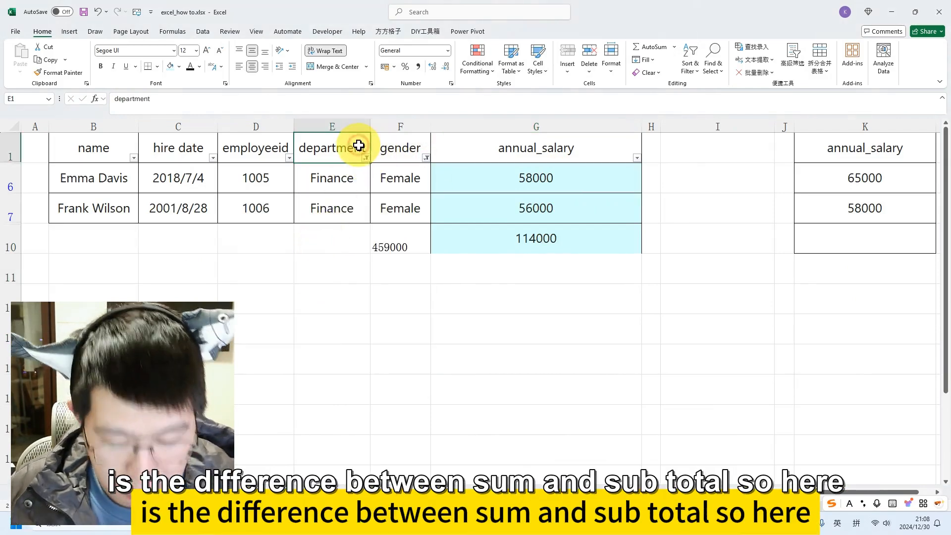
{"action": "key", "text": "ctrl+shift+l"}
{"action": "left_click", "coordinate": [570, 273]}
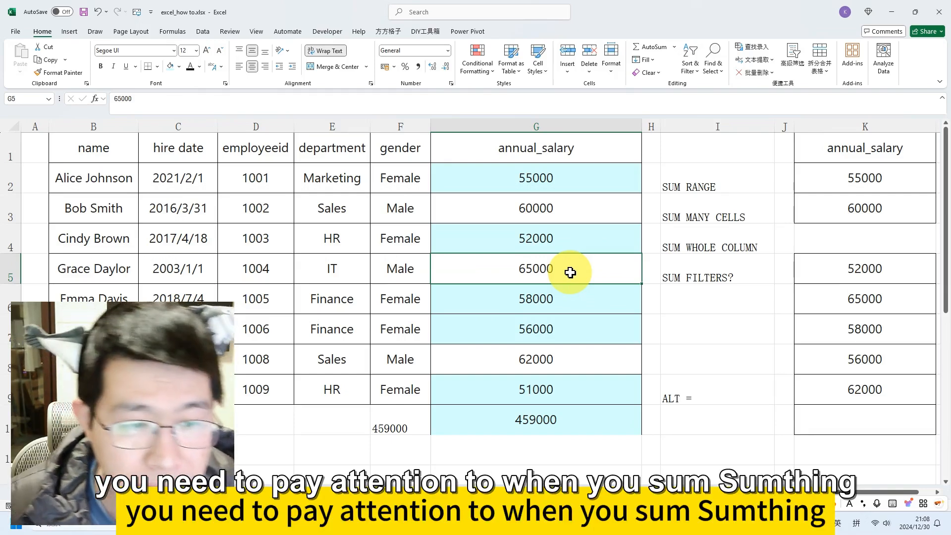
Step: Check the blank cell K4 in the second salary column and total the column in K10 with AutoSum's suggested range K5:K9
{"action": "left_click", "coordinate": [889, 415]}
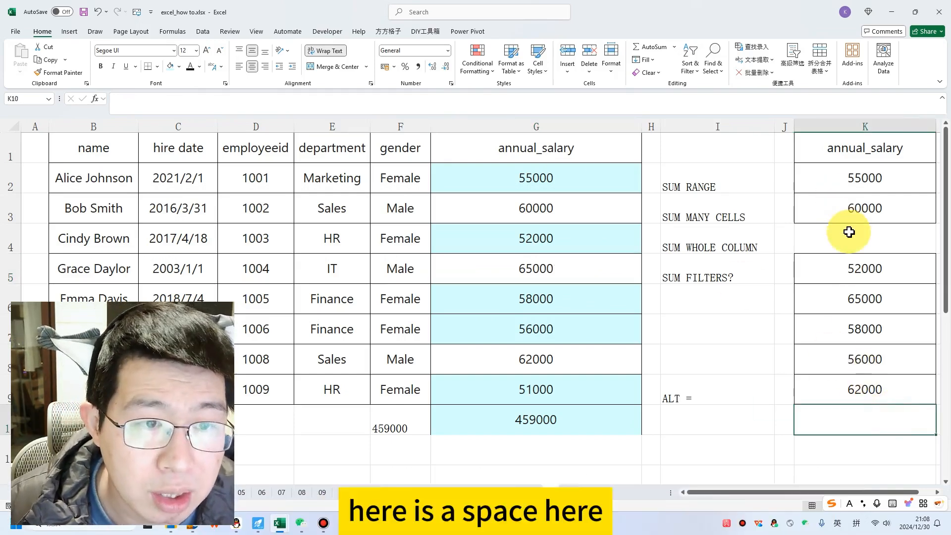
{"action": "left_click", "coordinate": [829, 233]}
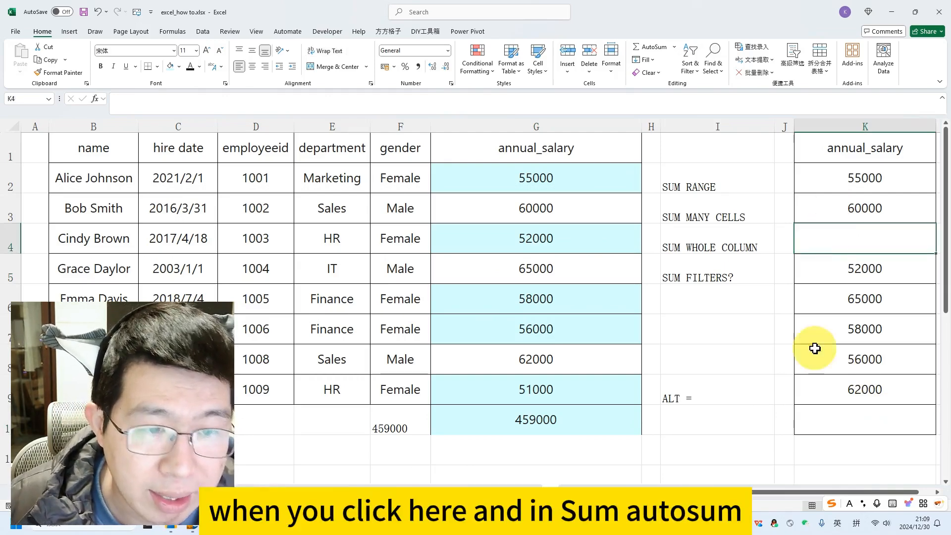
{"action": "left_click", "coordinate": [868, 418]}
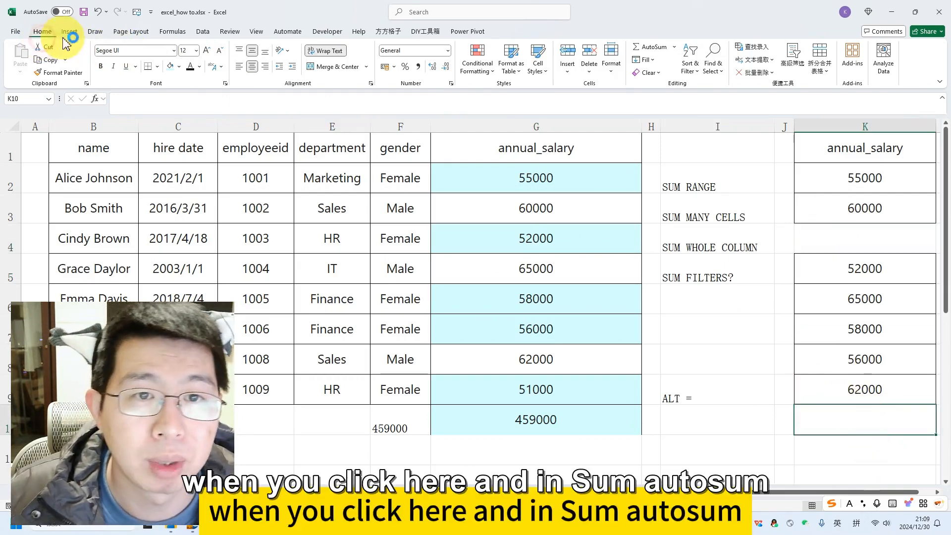
{"action": "left_click", "coordinate": [657, 51]}
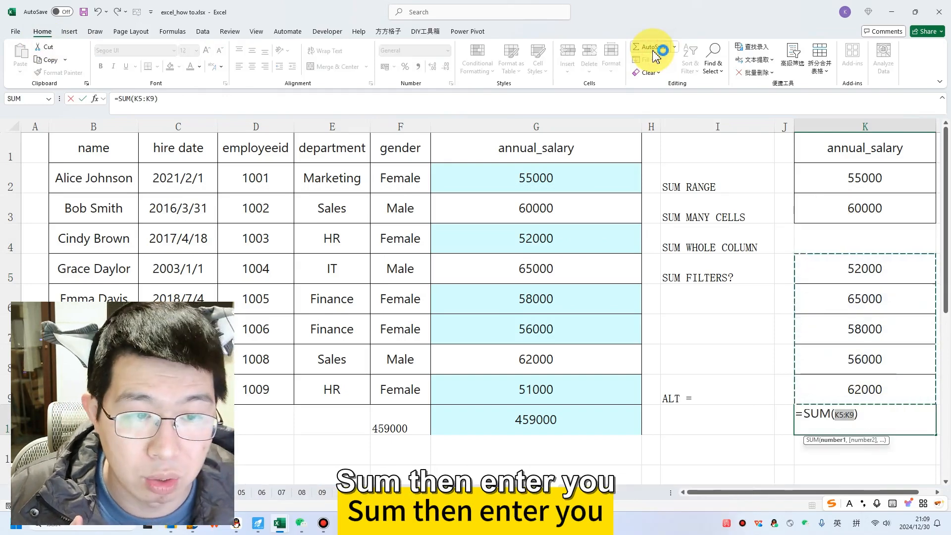
{"action": "key", "text": "Return"}
Step: Inspect the range that the AutoSum formula in K10 covers, leaving the formula as it is
{"action": "left_click", "coordinate": [881, 417]}
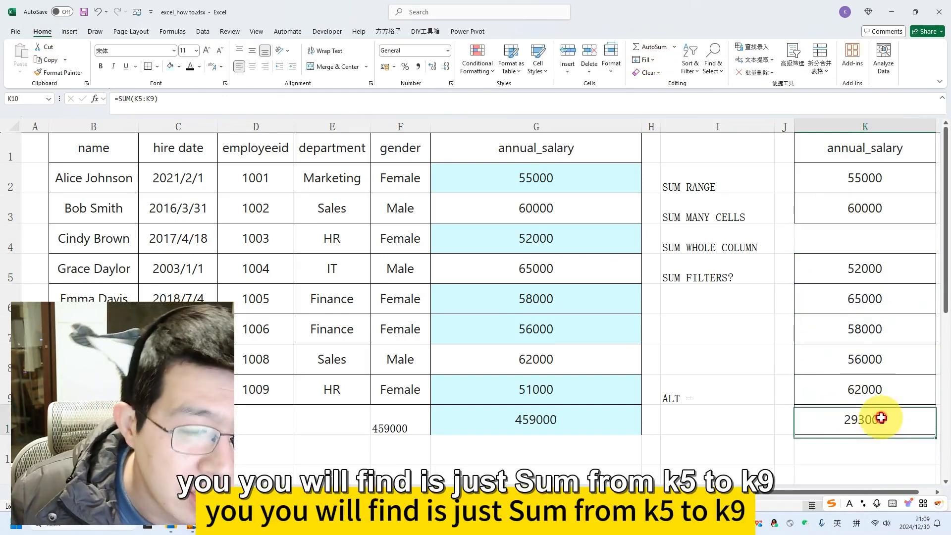
{"action": "double_click", "coordinate": [882, 418]}
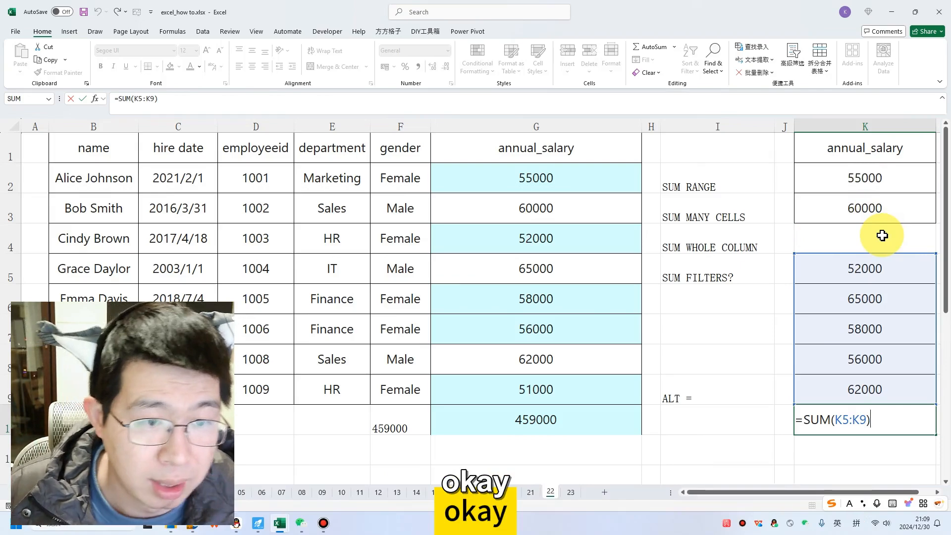
{"action": "key", "text": "Return"}
{"action": "left_click", "coordinate": [870, 420]}
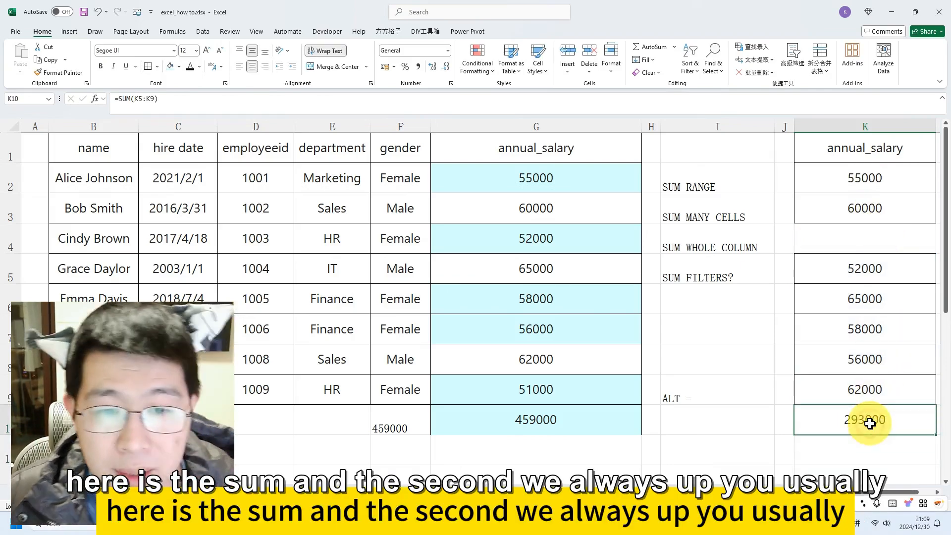
Step: On sheet 23, convert the annual salaries in B2:B9 to text with Text to Columns, using the delimited type and Text column format
{"action": "left_click", "coordinate": [563, 490]}
{"action": "left_click", "coordinate": [377, 383]}
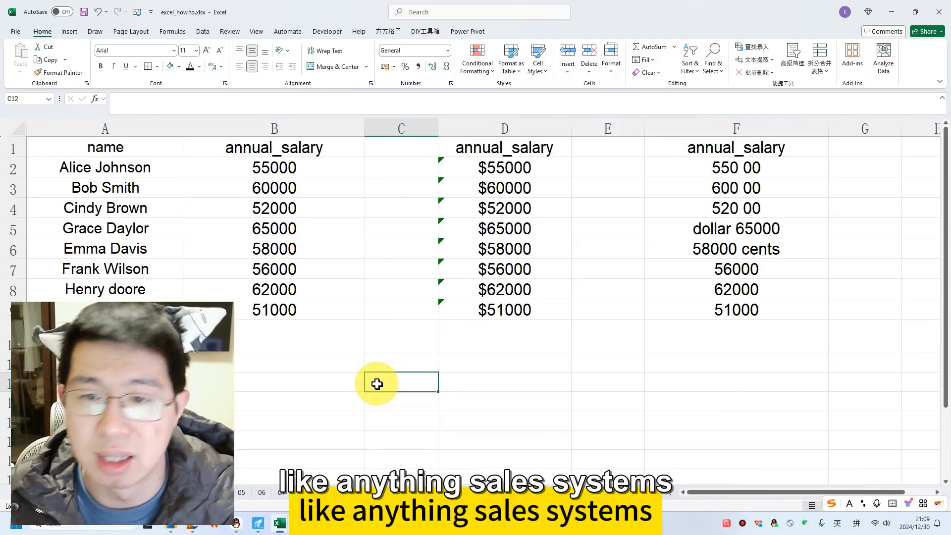
{"action": "left_click", "coordinate": [261, 165]}
{"action": "left_click_drag", "start_coordinate": [261, 166], "coordinate": [248, 309]}
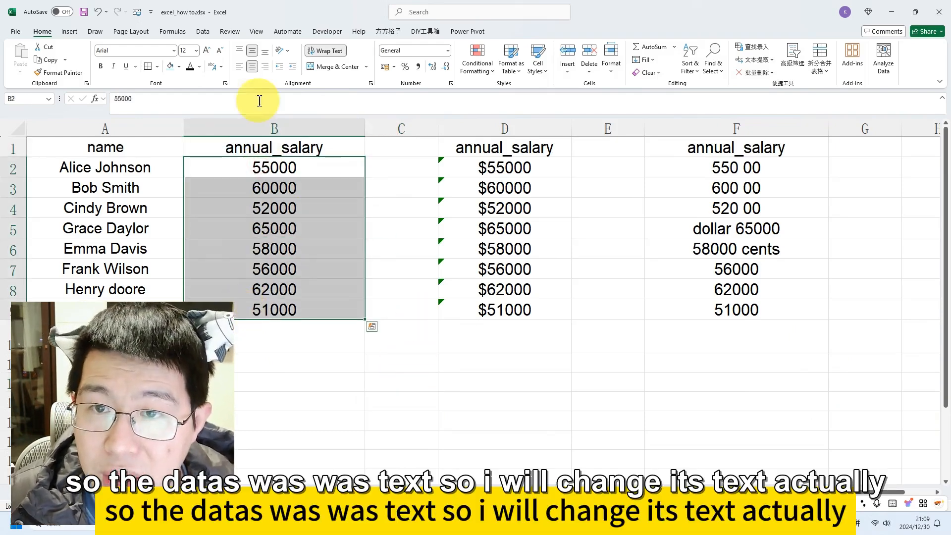
{"action": "left_click", "coordinate": [209, 34]}
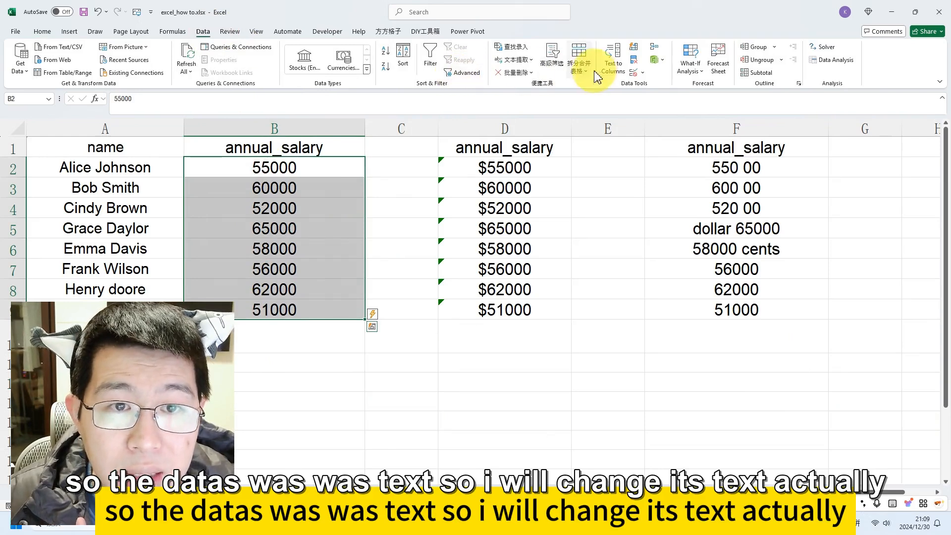
{"action": "left_click", "coordinate": [622, 73]}
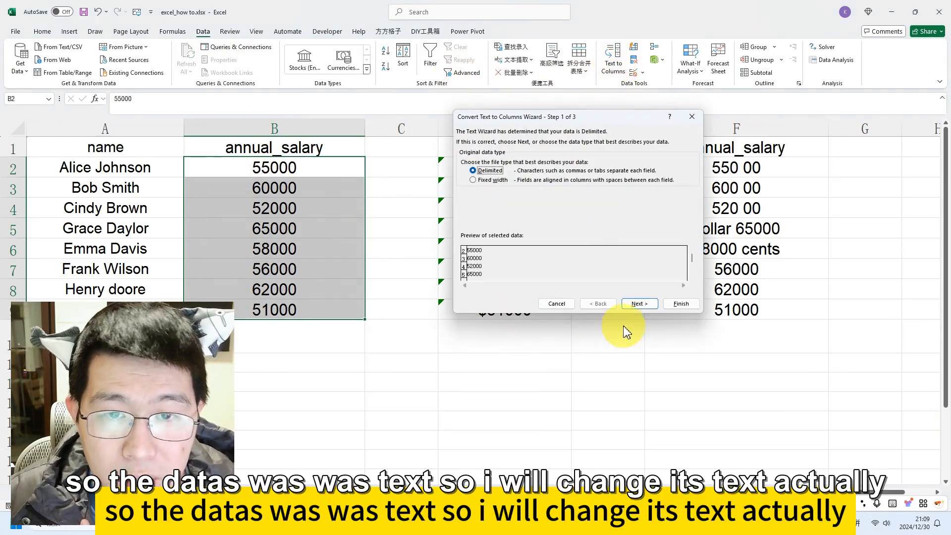
{"action": "left_click", "coordinate": [639, 304]}
{"action": "left_click", "coordinate": [639, 304]}
{"action": "left_click", "coordinate": [466, 162]}
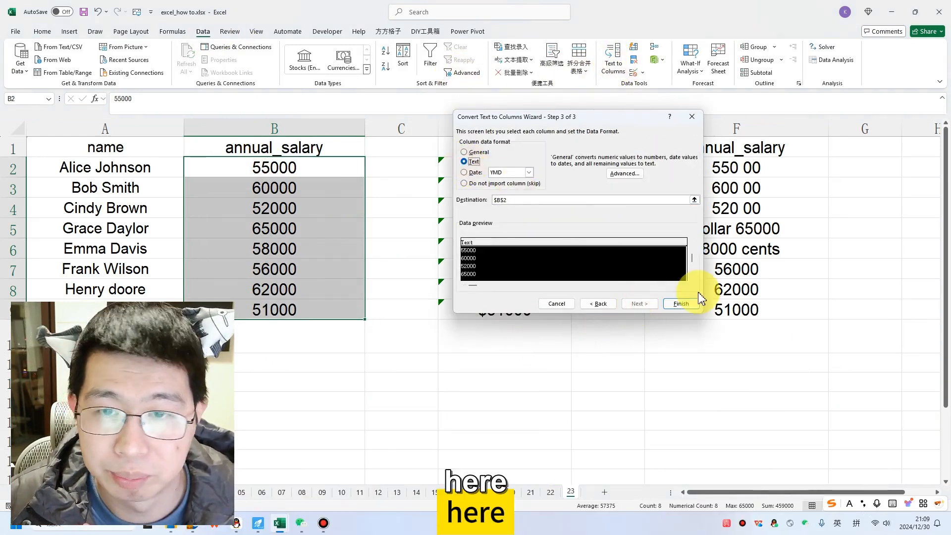
{"action": "left_click", "coordinate": [681, 302]}
{"action": "left_click", "coordinate": [418, 361]}
Step: Examine the converted salaries in column B and the error options offered for the green-marked cell B2
{"action": "left_click", "coordinate": [259, 248]}
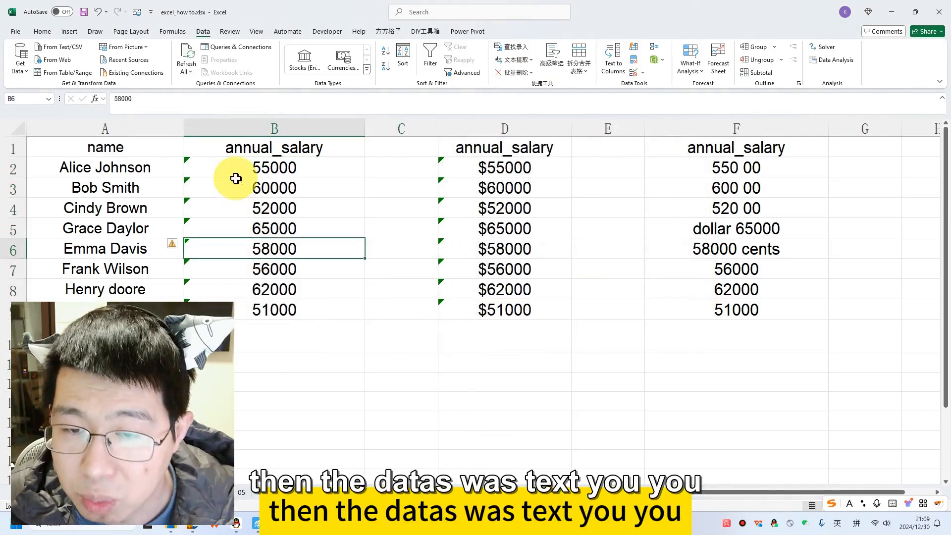
{"action": "left_click_drag", "start_coordinate": [251, 158], "coordinate": [254, 312]}
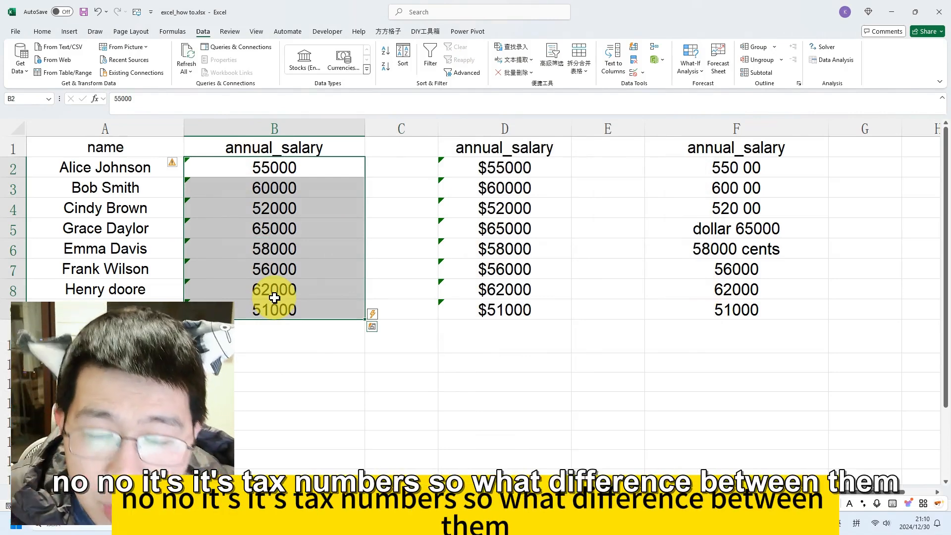
{"action": "left_click", "coordinate": [325, 333]}
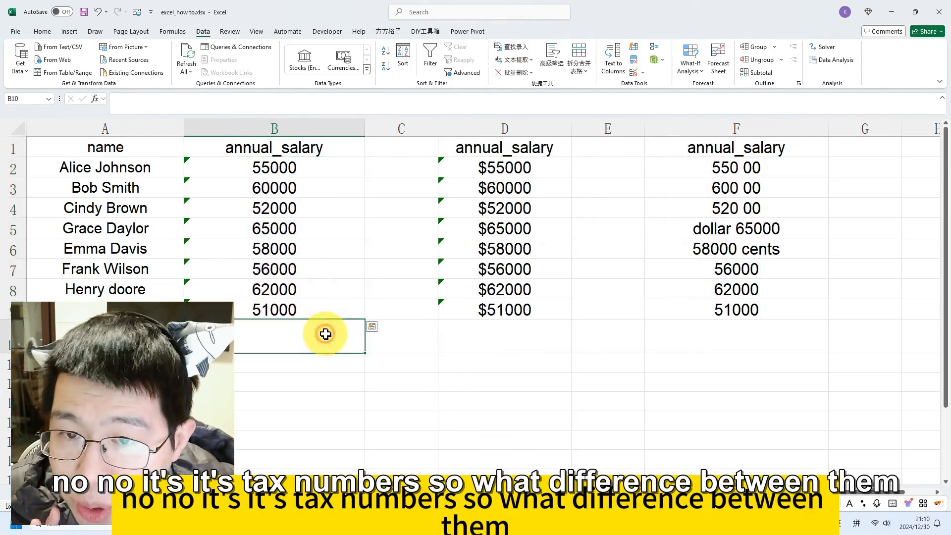
{"action": "left_click", "coordinate": [260, 165]}
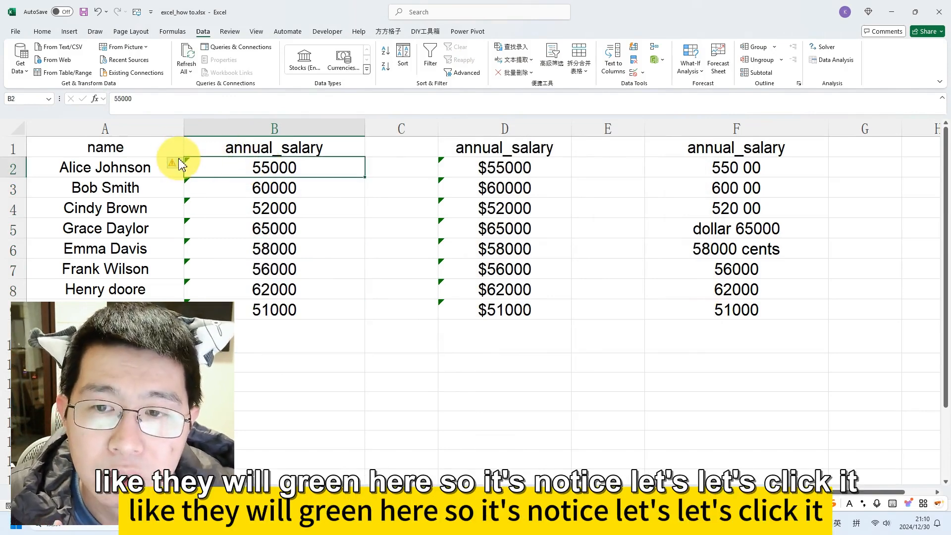
{"action": "mouse_move", "coordinate": [174, 165]}
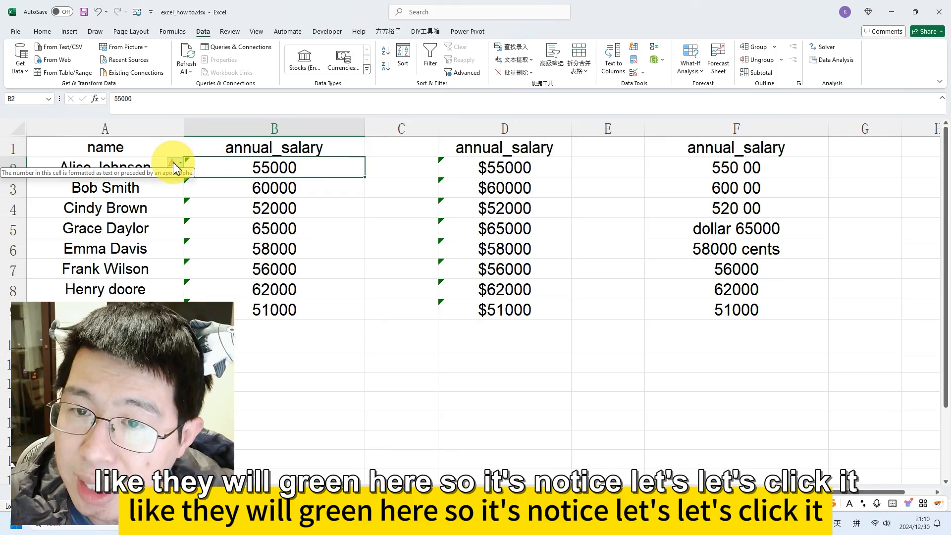
{"action": "left_click", "coordinate": [174, 164]}
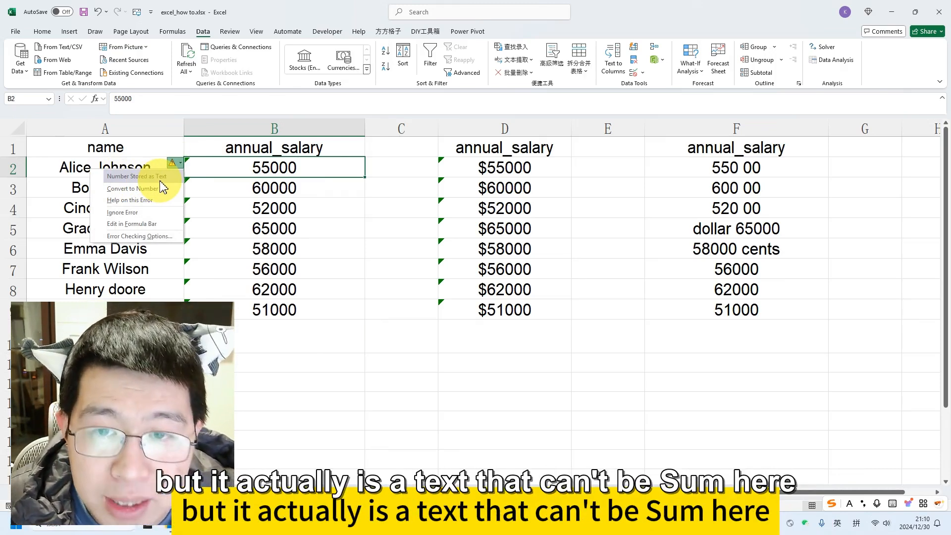
Step: Compare the selection statistics of the text salaries in B2:B9 with those of the numeric salaries in G2:G9 on sheet 22
{"action": "left_click", "coordinate": [250, 212]}
{"action": "left_click_drag", "start_coordinate": [303, 164], "coordinate": [315, 302]}
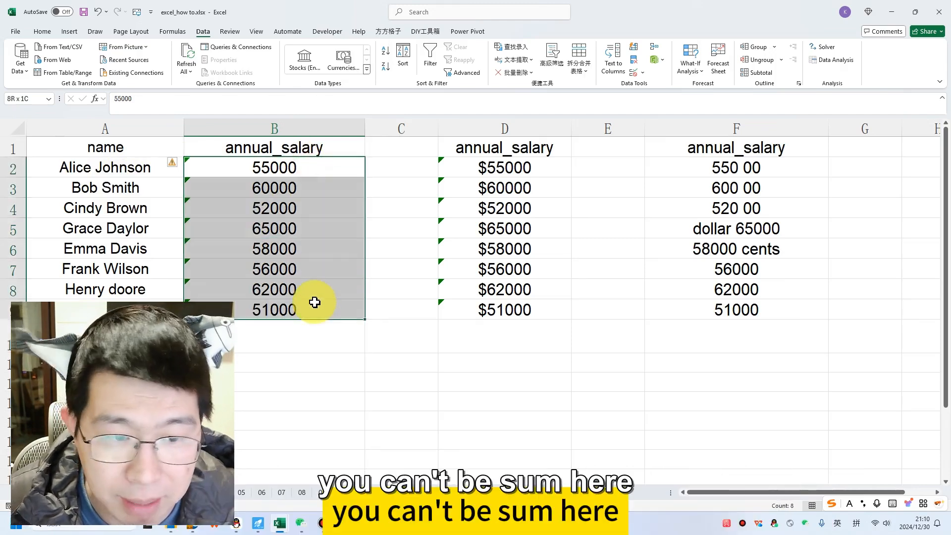
{"action": "left_click", "coordinate": [605, 436]}
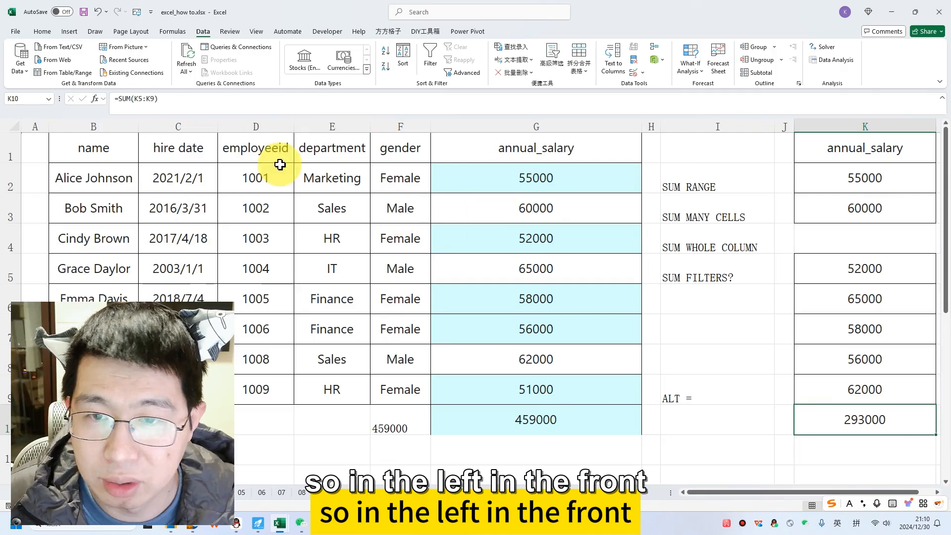
{"action": "left_click_drag", "start_coordinate": [562, 179], "coordinate": [586, 399]}
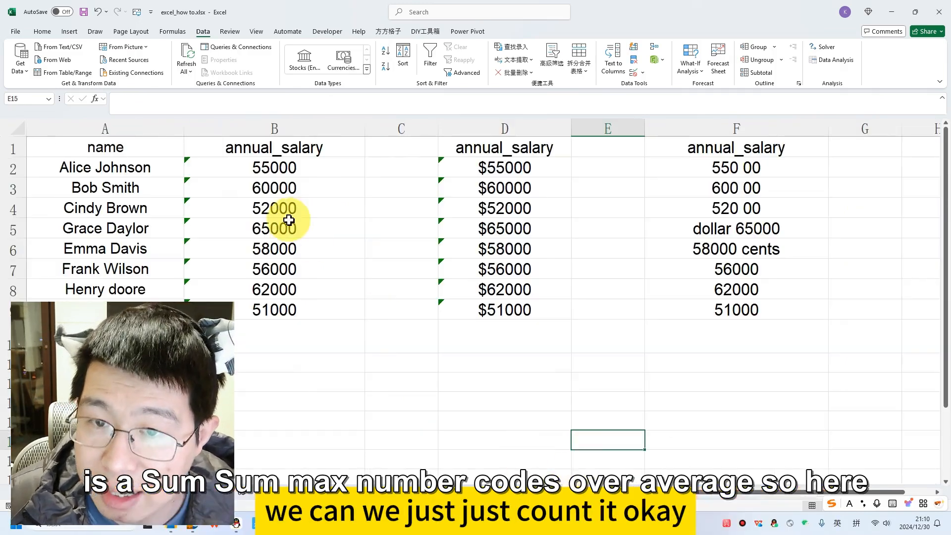
{"action": "left_click_drag", "start_coordinate": [276, 166], "coordinate": [277, 311]}
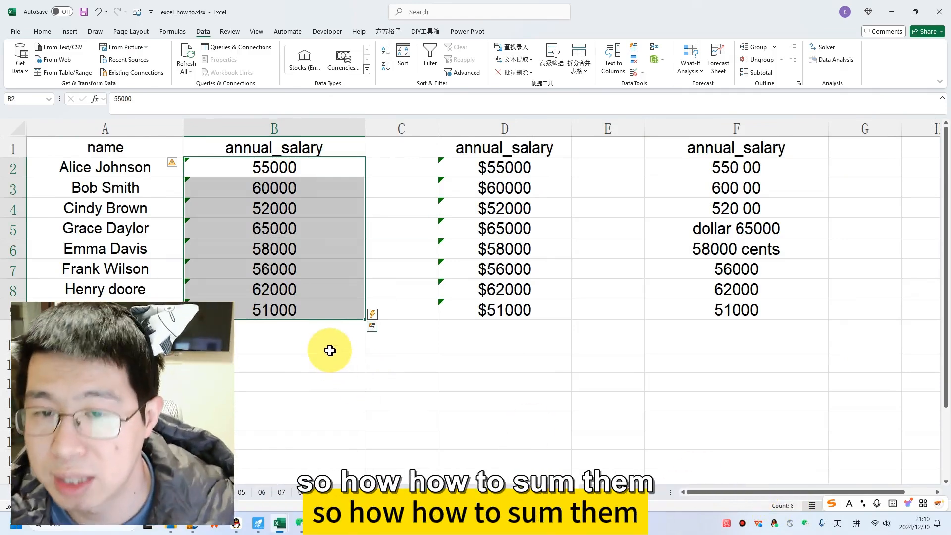
Step: Enter the formula =SUM(B2:B9) in B10 below the text salaries
{"action": "left_click", "coordinate": [316, 332]}
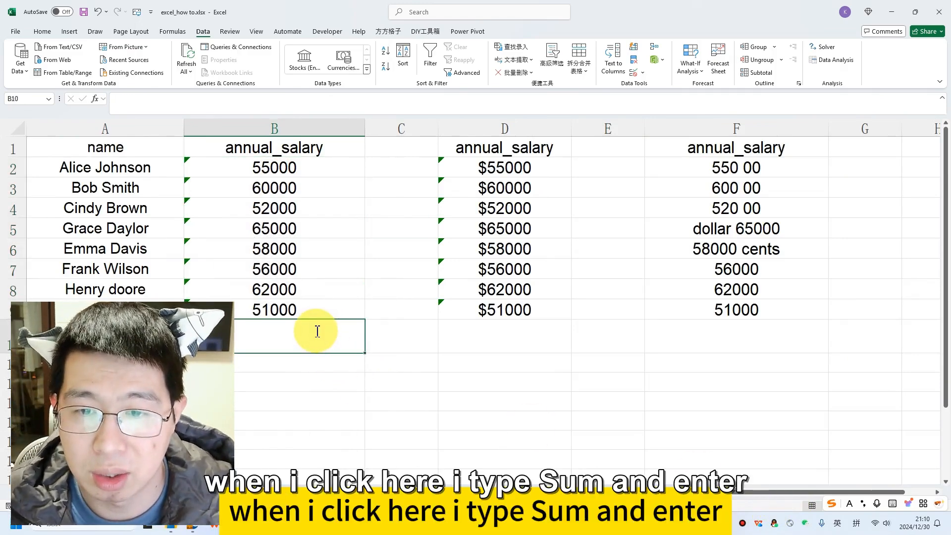
{"action": "type", "text": "=SUM(*"}
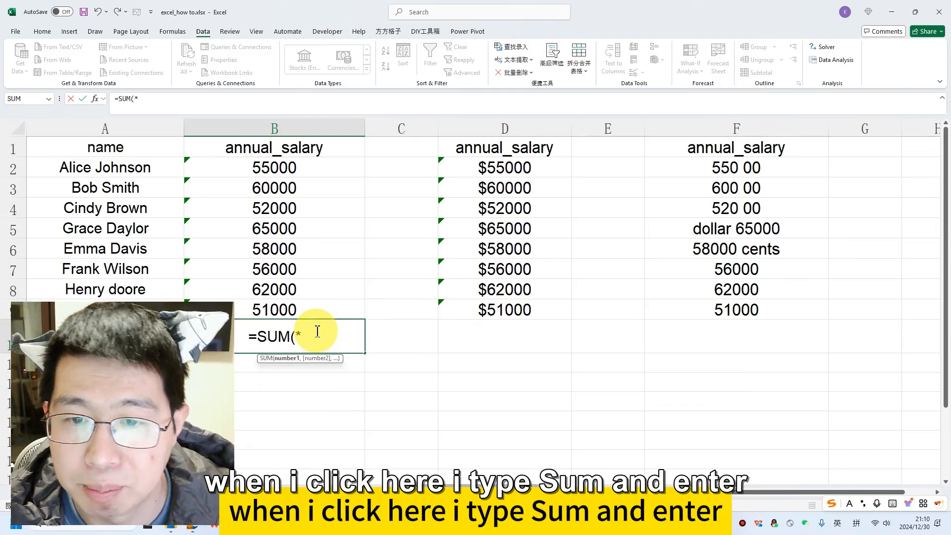
{"action": "key", "text": "BackSpace"}
{"action": "left_click_drag", "start_coordinate": [300, 312], "coordinate": [289, 161]}
{"action": "type", "text": ")"}
{"action": "key", "text": "Return"}
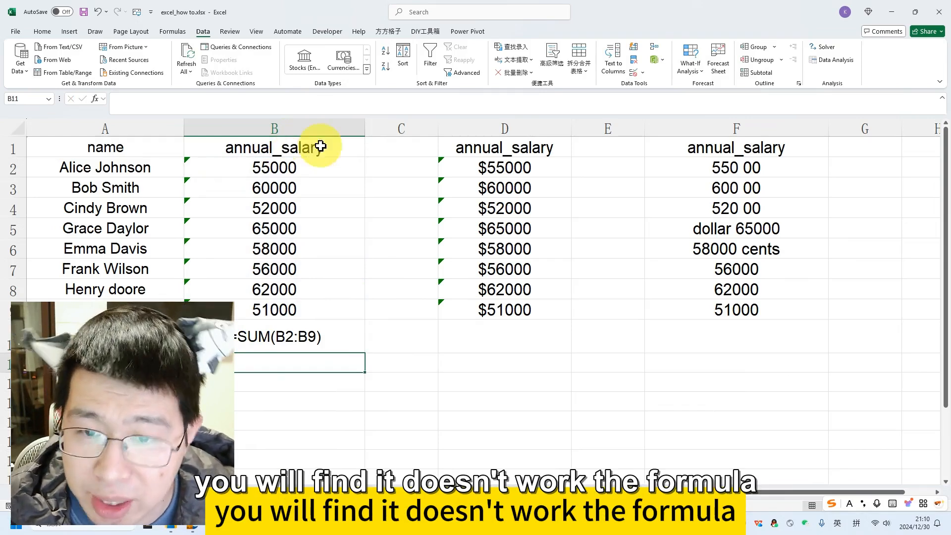
Step: Change the number format of the SUM formula cell B10 to General
{"action": "left_click", "coordinate": [285, 324]}
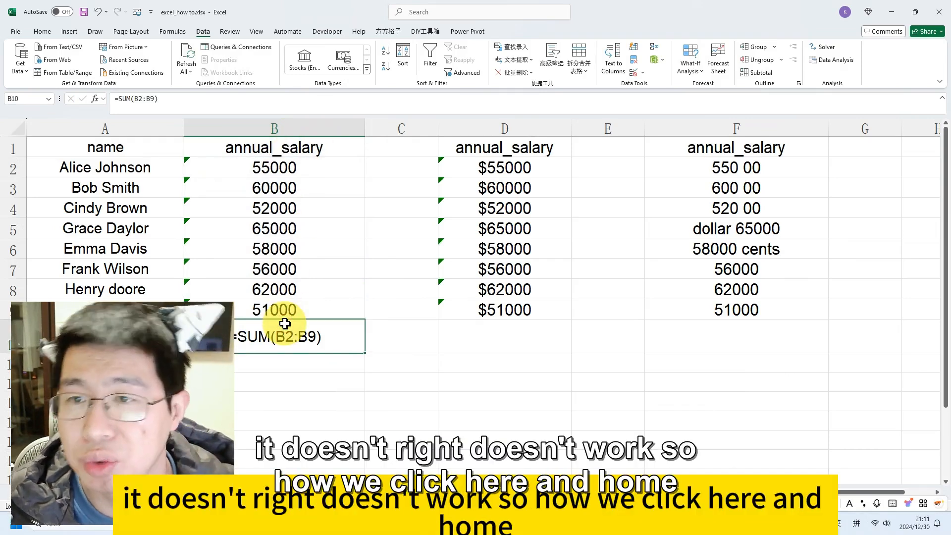
{"action": "left_click", "coordinate": [42, 32]}
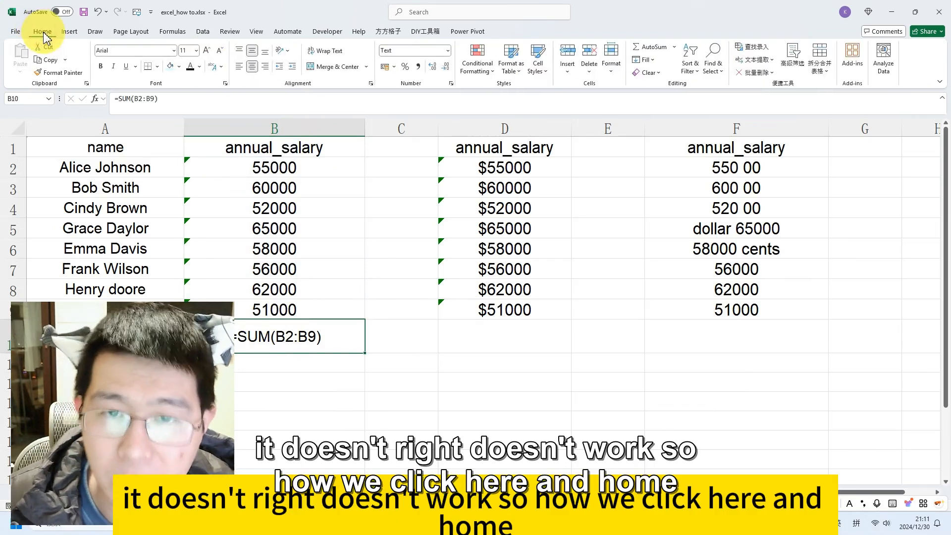
{"action": "left_click", "coordinate": [293, 419]}
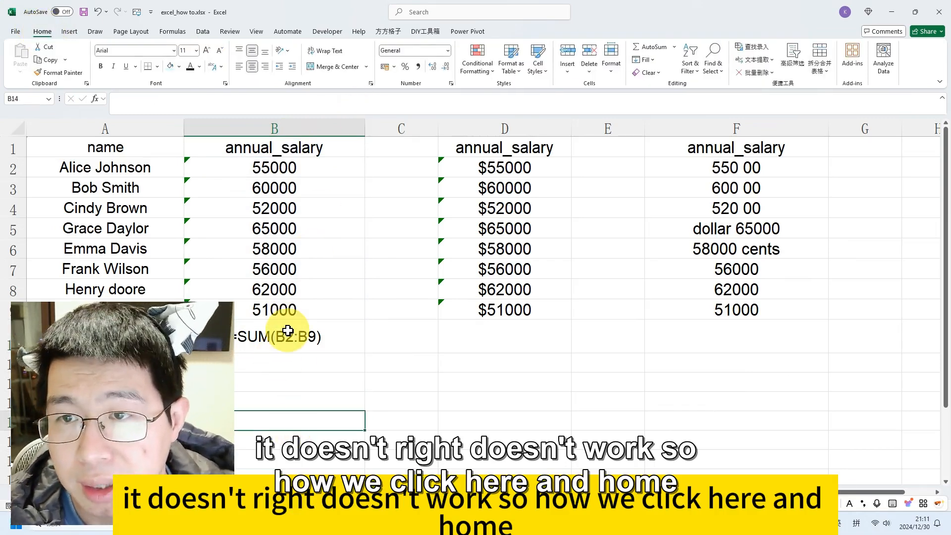
{"action": "left_click", "coordinate": [288, 331]}
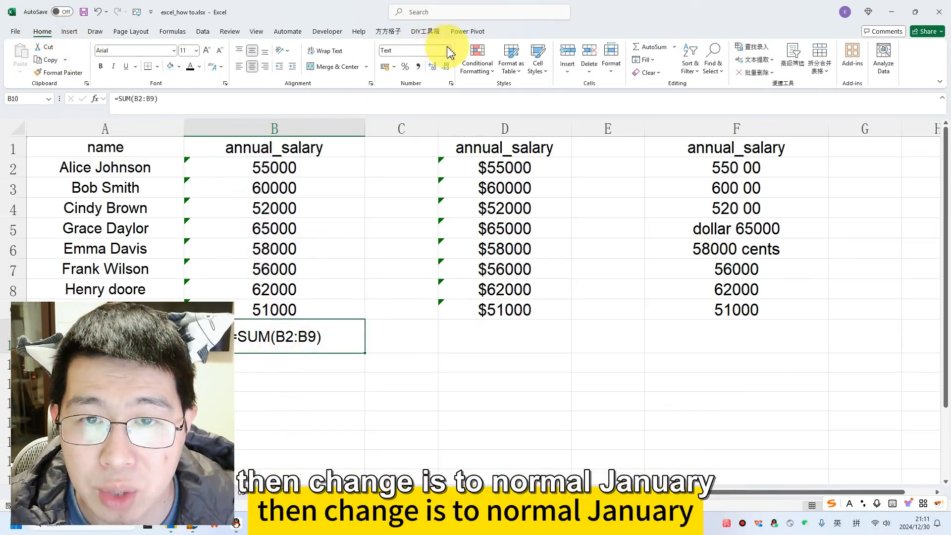
{"action": "left_click", "coordinate": [448, 51]}
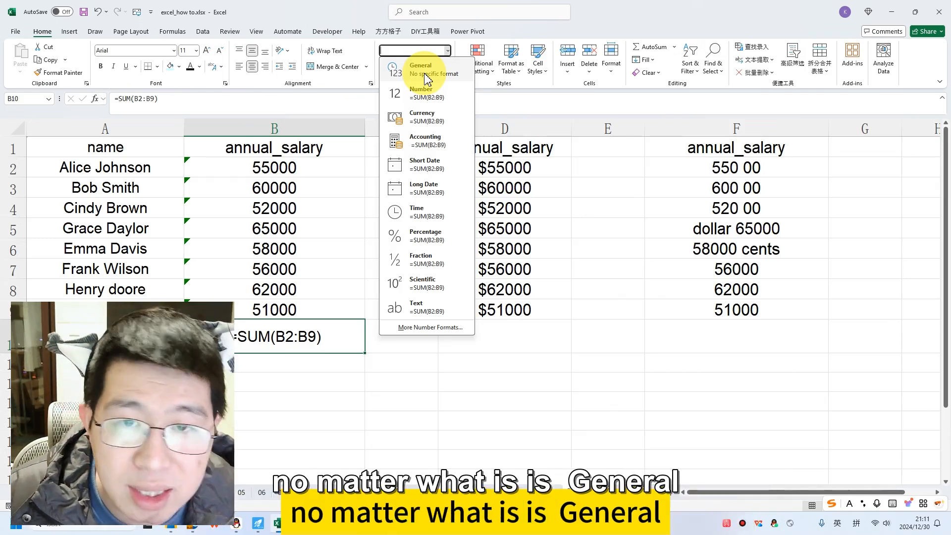
{"action": "left_click", "coordinate": [426, 75]}
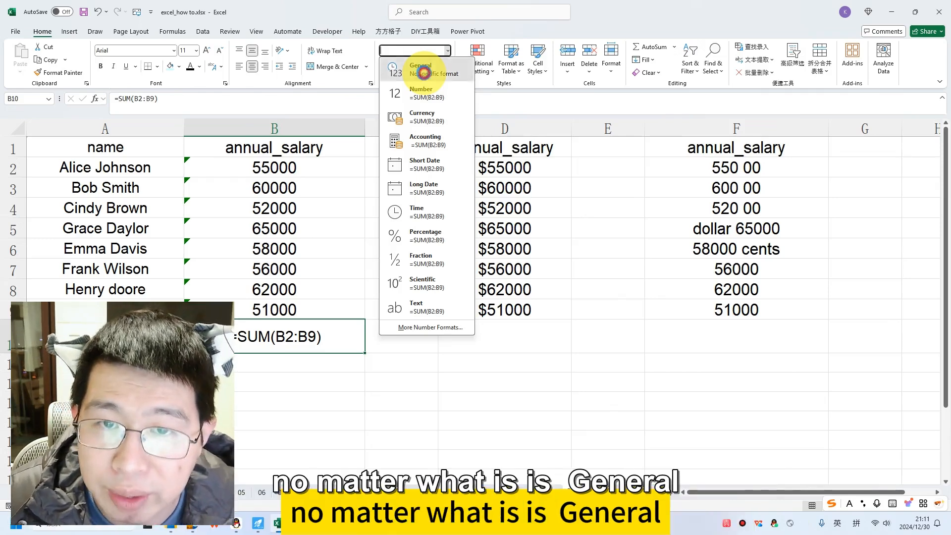
{"action": "left_click", "coordinate": [449, 52]}
{"action": "left_click", "coordinate": [441, 74]}
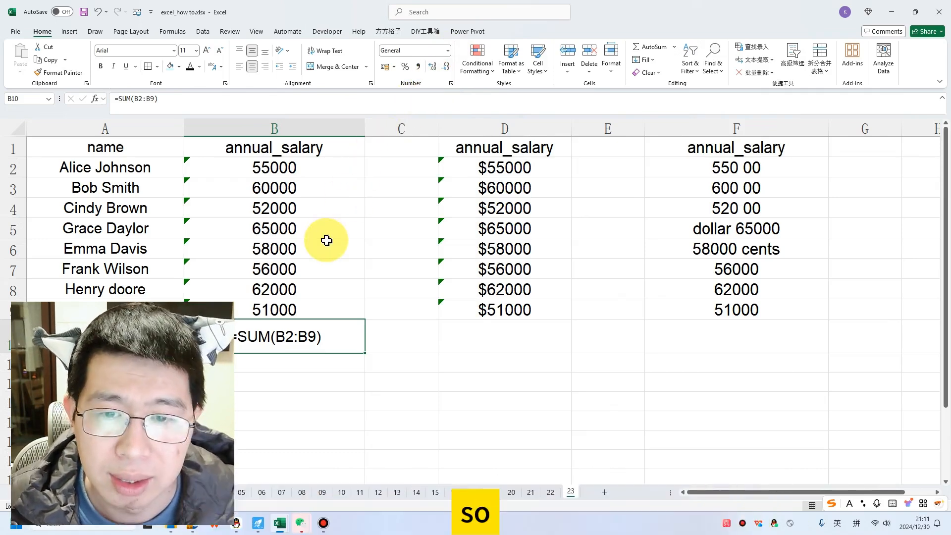
Step: Re-enter the SUM formula in cell B10 so that it recalculates under its new number format
{"action": "double_click", "coordinate": [336, 334]}
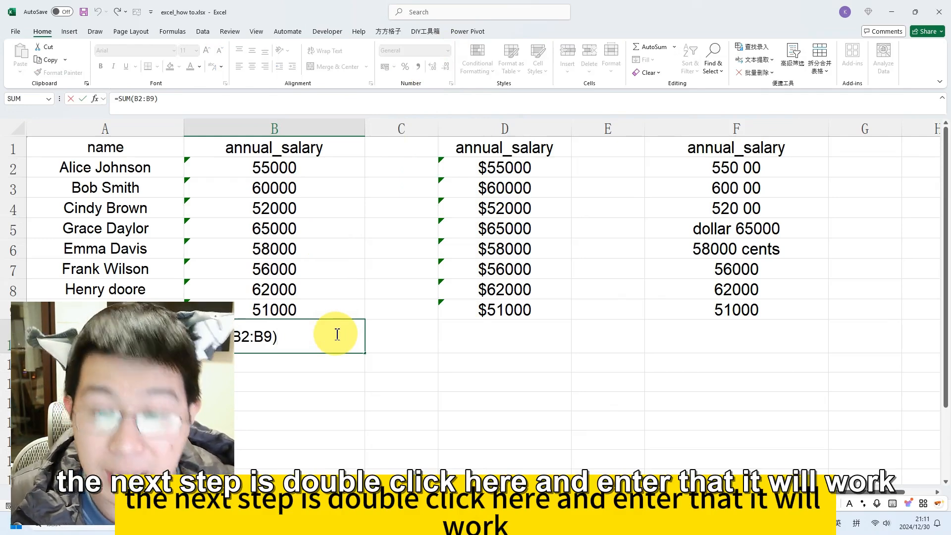
{"action": "key", "text": "Return"}
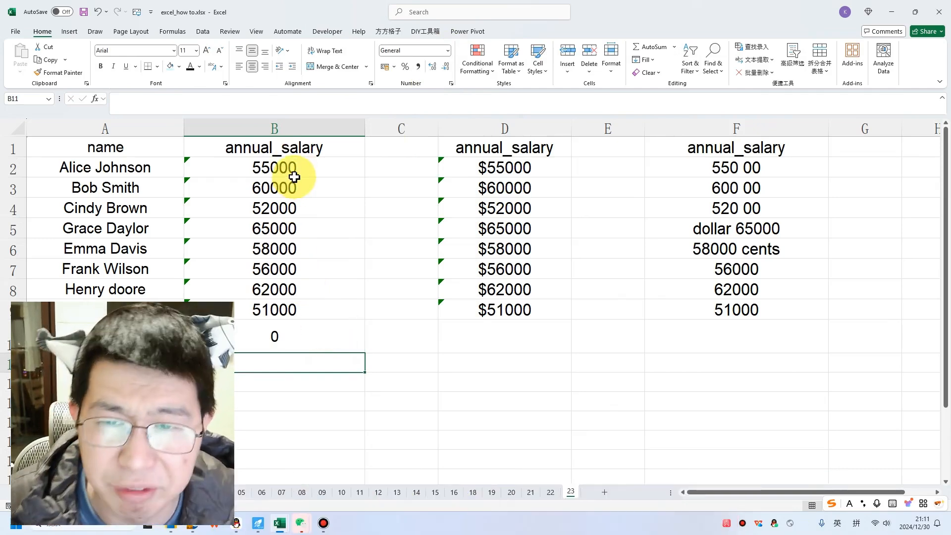
Step: Examine the error options offered for the text salaries in B2:B9, then compare a selection that starts at header B1
{"action": "left_click_drag", "start_coordinate": [295, 167], "coordinate": [291, 297]}
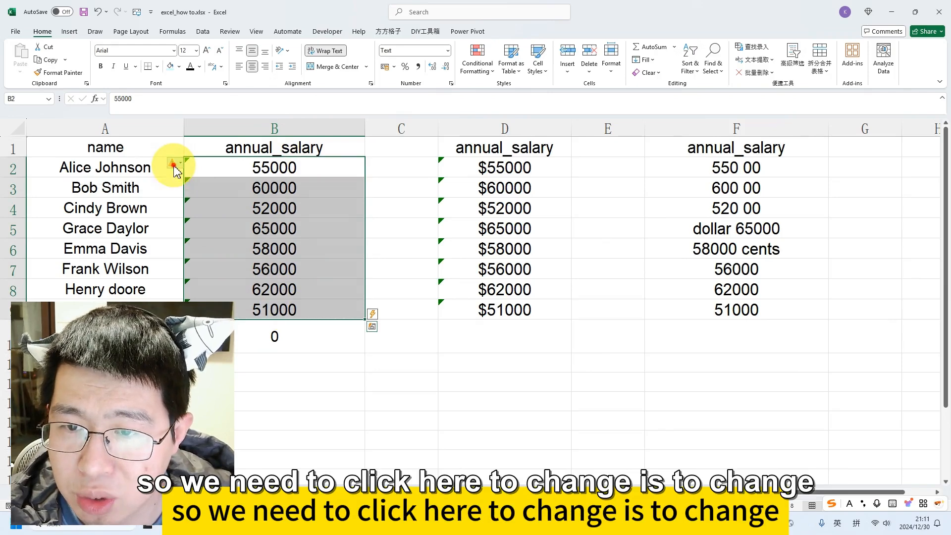
{"action": "left_click", "coordinate": [174, 166]}
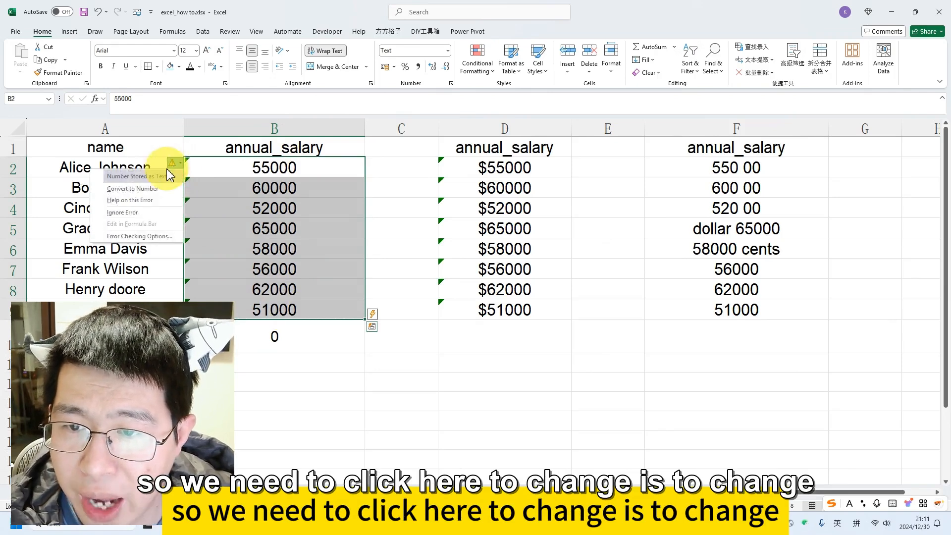
{"action": "left_click", "coordinate": [147, 197]}
{"action": "left_click_drag", "start_coordinate": [312, 146], "coordinate": [302, 302]}
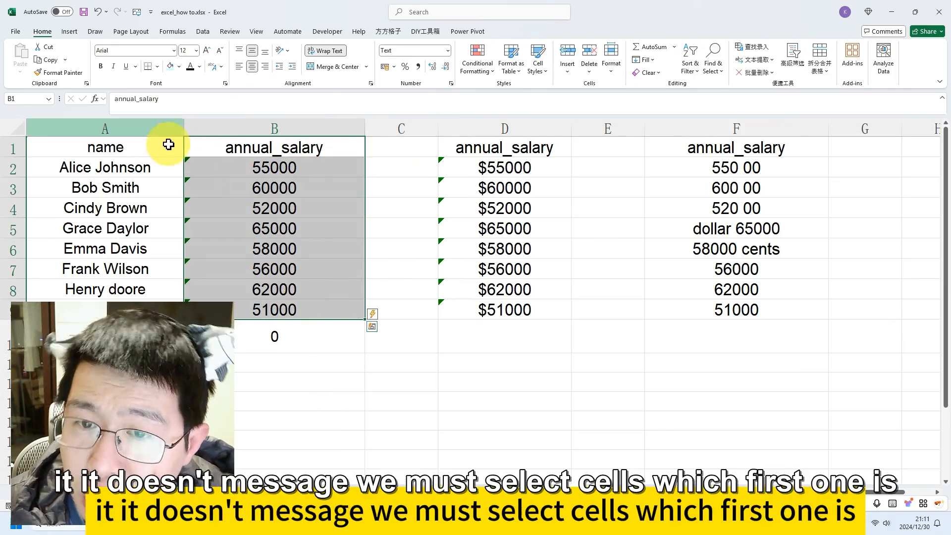
{"action": "left_click", "coordinate": [221, 169]}
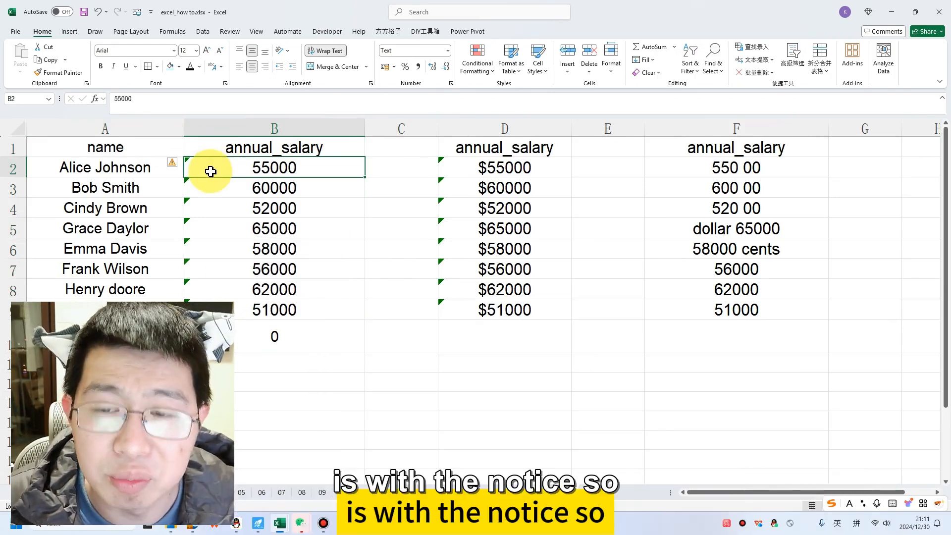
Step: Convert the salaries stored as text in B2:B9 to numbers
{"action": "left_click_drag", "start_coordinate": [227, 168], "coordinate": [210, 301]}
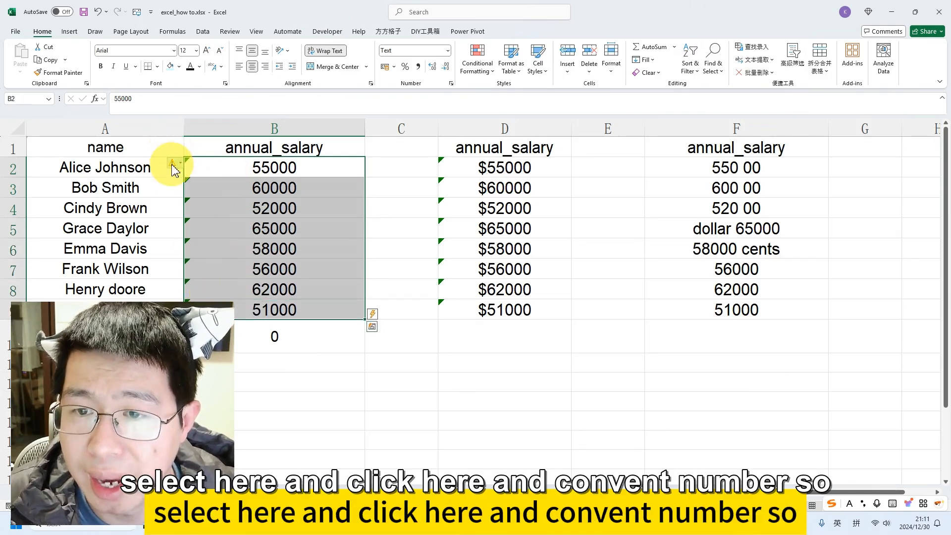
{"action": "left_click", "coordinate": [173, 165]}
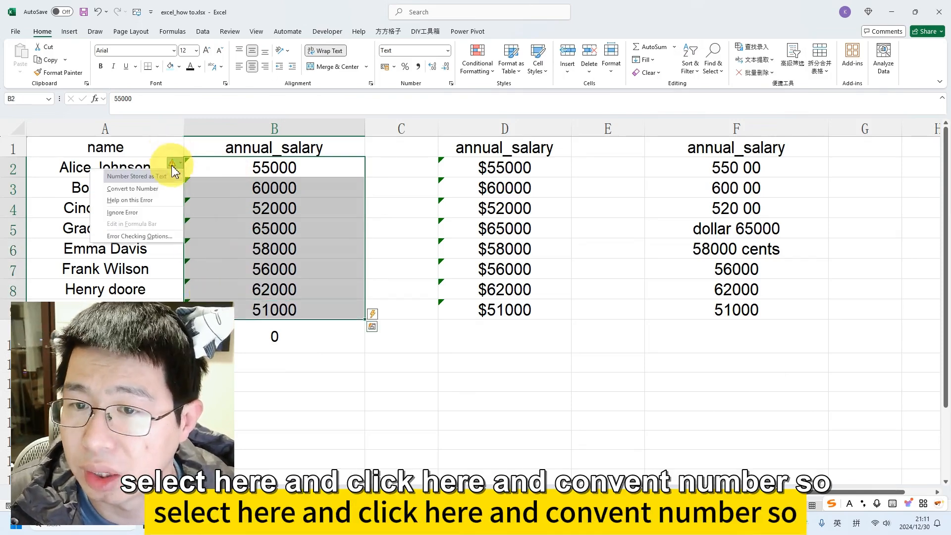
{"action": "left_click", "coordinate": [133, 190]}
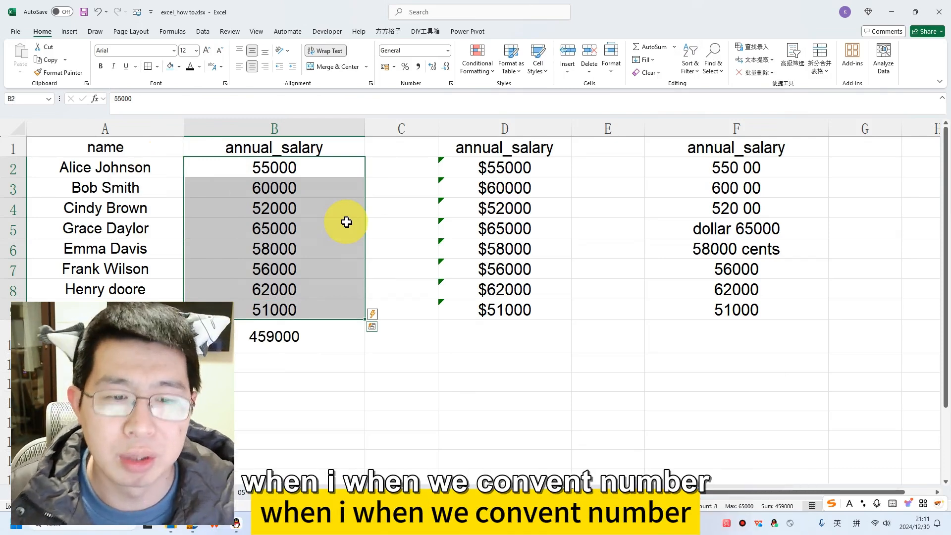
Step: Check the formula in B10 and compare the selection statistics of the salaries in B2:B9 and D2:D9
{"action": "left_click", "coordinate": [302, 347]}
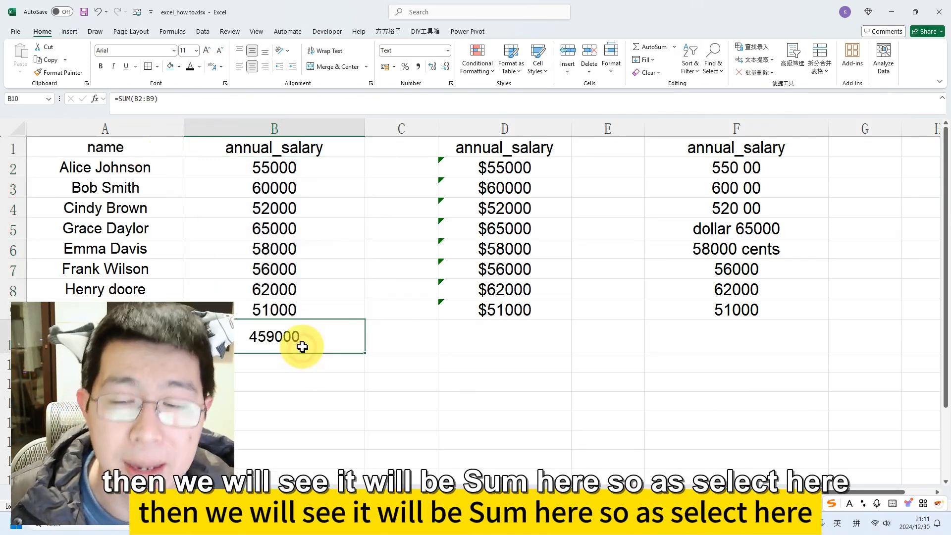
{"action": "left_click_drag", "start_coordinate": [346, 166], "coordinate": [314, 308]}
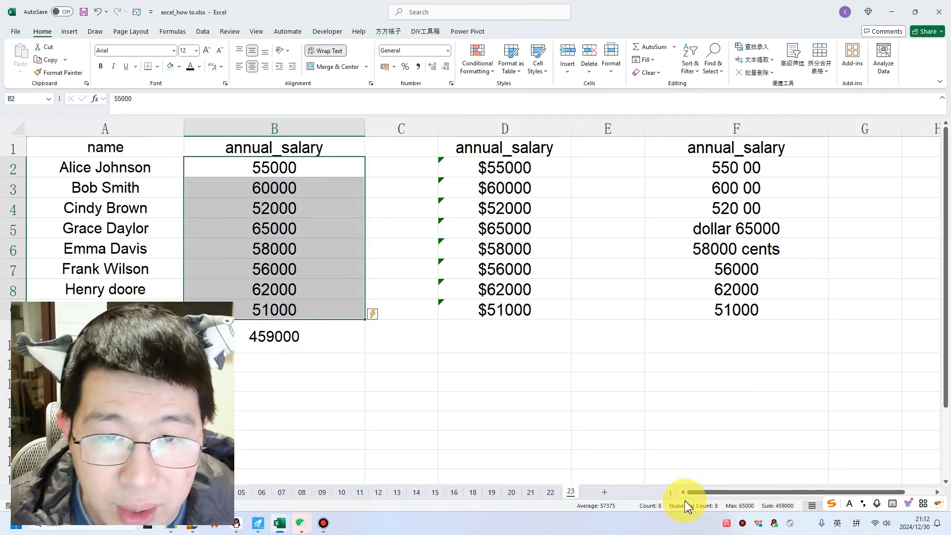
{"action": "left_click", "coordinate": [523, 292]}
{"action": "left_click_drag", "start_coordinate": [493, 159], "coordinate": [493, 311]}
{"action": "left_click", "coordinate": [280, 208]}
{"action": "left_click_drag", "start_coordinate": [284, 172], "coordinate": [276, 306]}
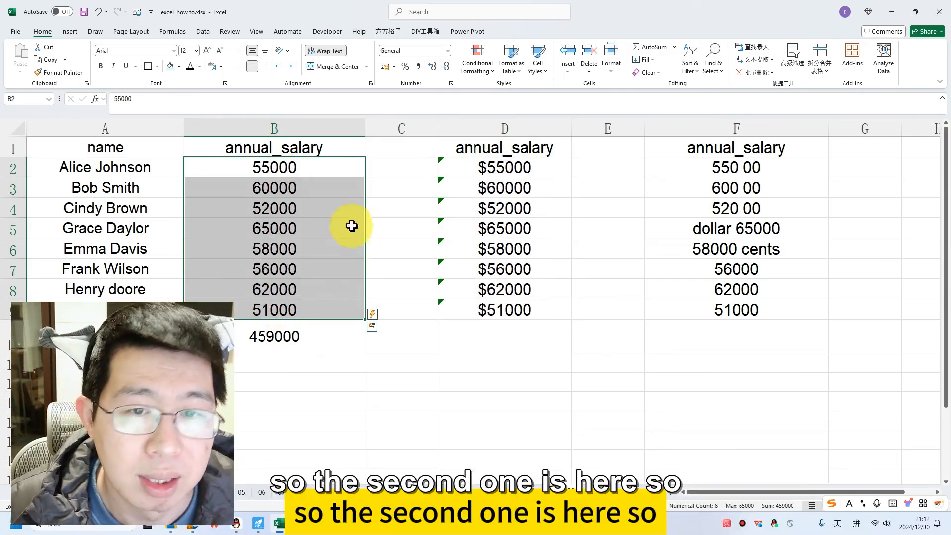
{"action": "left_click_drag", "start_coordinate": [529, 167], "coordinate": [503, 310]}
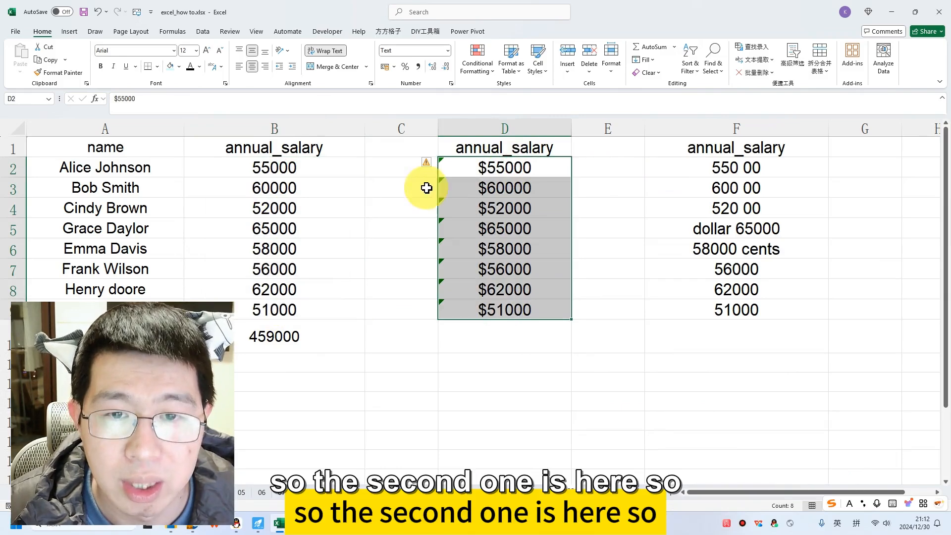
{"action": "left_click", "coordinate": [436, 167]}
{"action": "left_click_drag", "start_coordinate": [436, 167], "coordinate": [478, 317]}
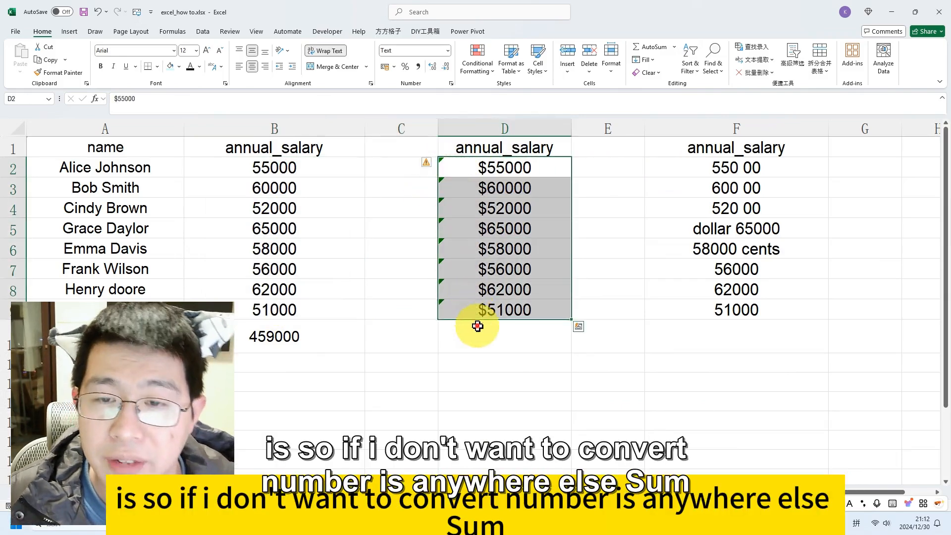
Step: Enter the formula =SUM(--D2:D9) in D10 to sum the dollar salaries stored as text
{"action": "left_click", "coordinate": [478, 327]}
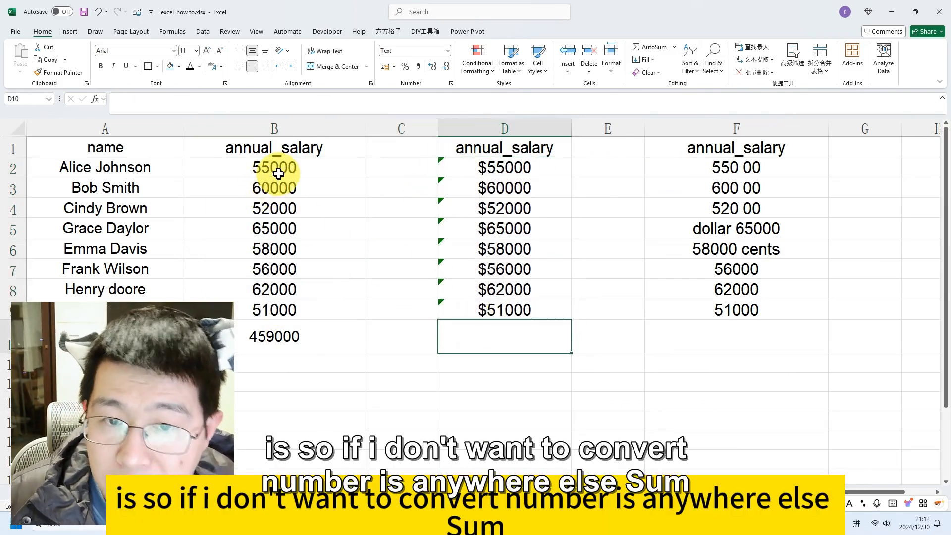
{"action": "type", "text": "="}
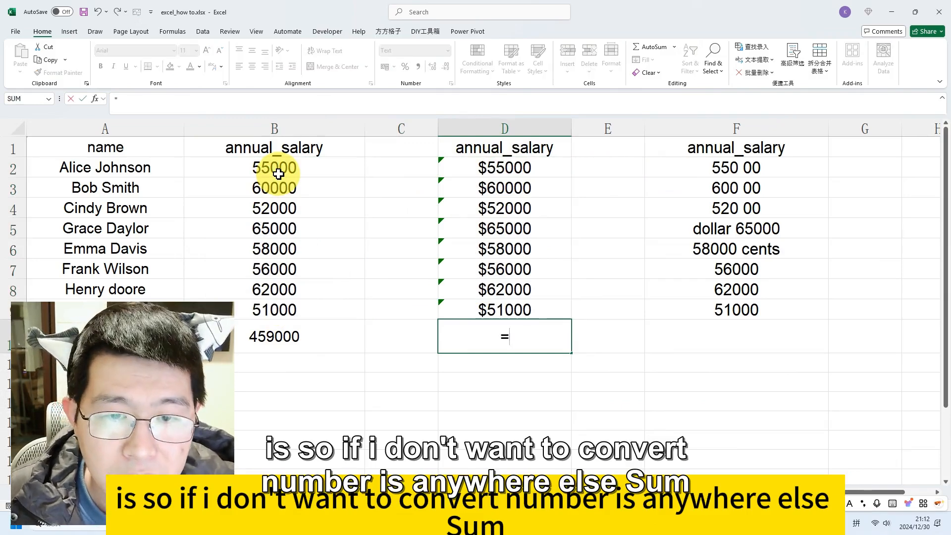
{"action": "type", "text": "SUM("}
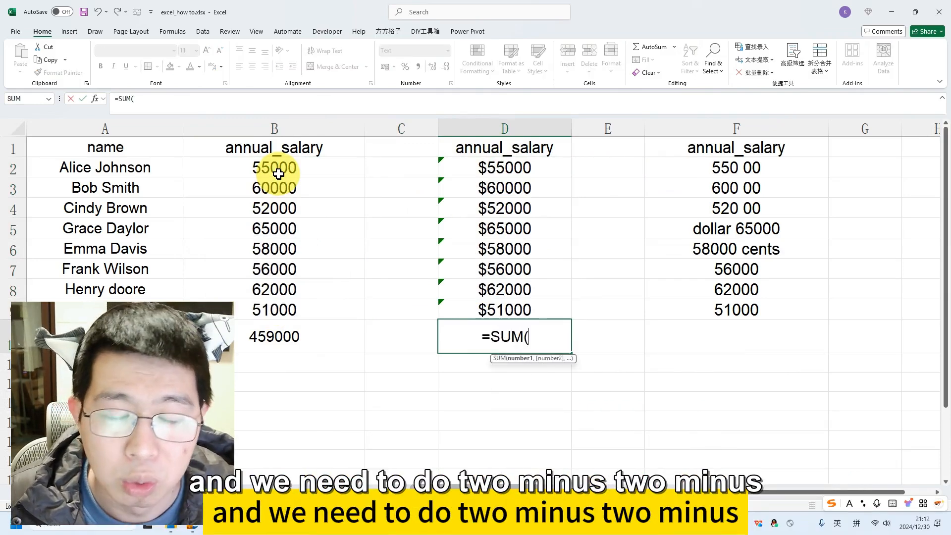
{"action": "type", "text": "--"}
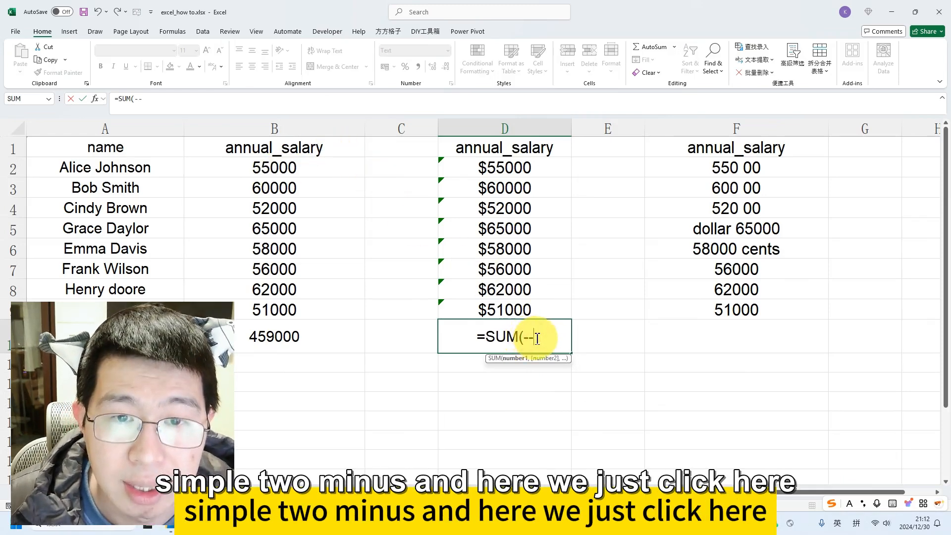
{"action": "left_click_drag", "start_coordinate": [522, 163], "coordinate": [526, 304]}
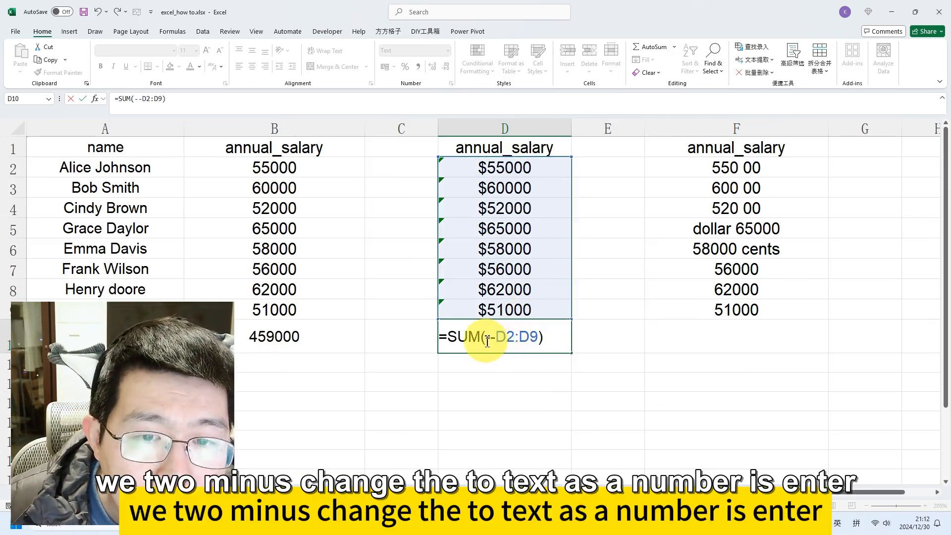
{"action": "left_click", "coordinate": [494, 341]}
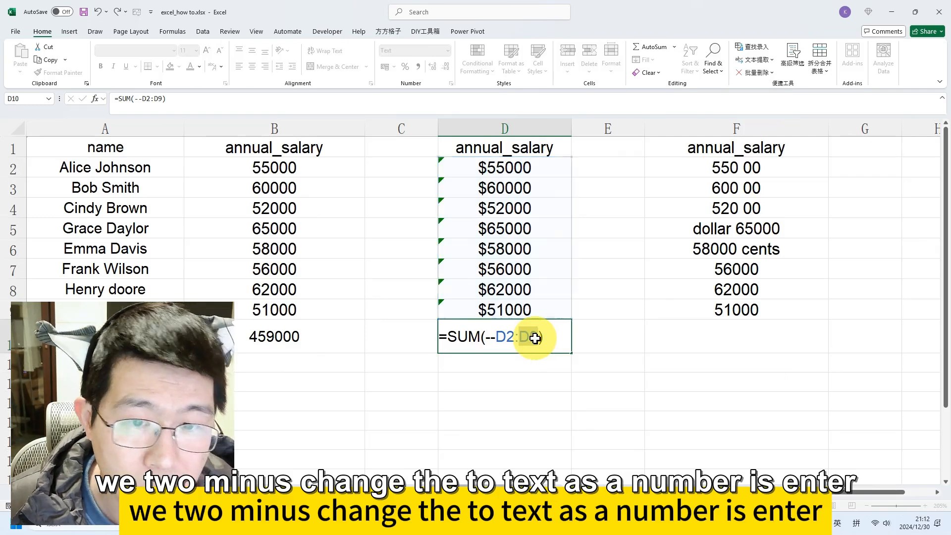
{"action": "key", "text": "Return"}
Step: Change the number format of D10 to General and re-enter its formula so that it calculates
{"action": "left_click", "coordinate": [535, 337]}
{"action": "left_click", "coordinate": [443, 53]}
{"action": "left_click", "coordinate": [408, 67]}
{"action": "left_click", "coordinate": [318, 97]}
{"action": "key", "text": "Return"}
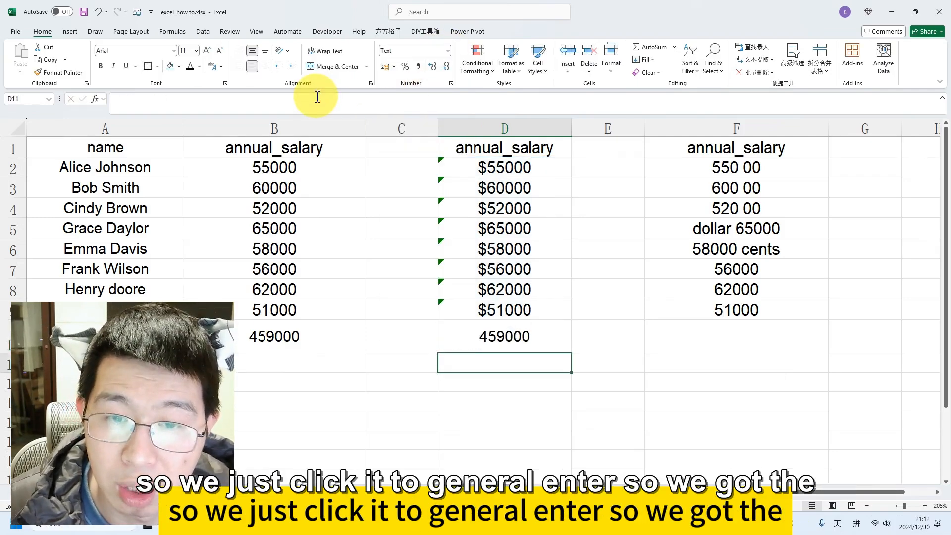
Step: Enter the formula =SUM(F2:F9) in F10 below the inconsistently written salaries
{"action": "left_click", "coordinate": [544, 331]}
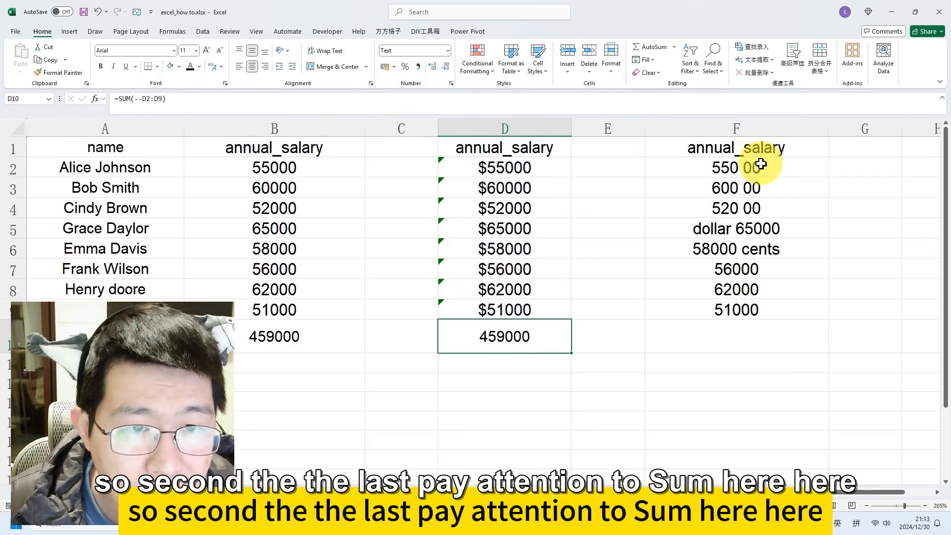
{"action": "left_click_drag", "start_coordinate": [760, 166], "coordinate": [734, 324]}
{"action": "left_click", "coordinate": [734, 327]}
{"action": "type", "text": "=SUM("}
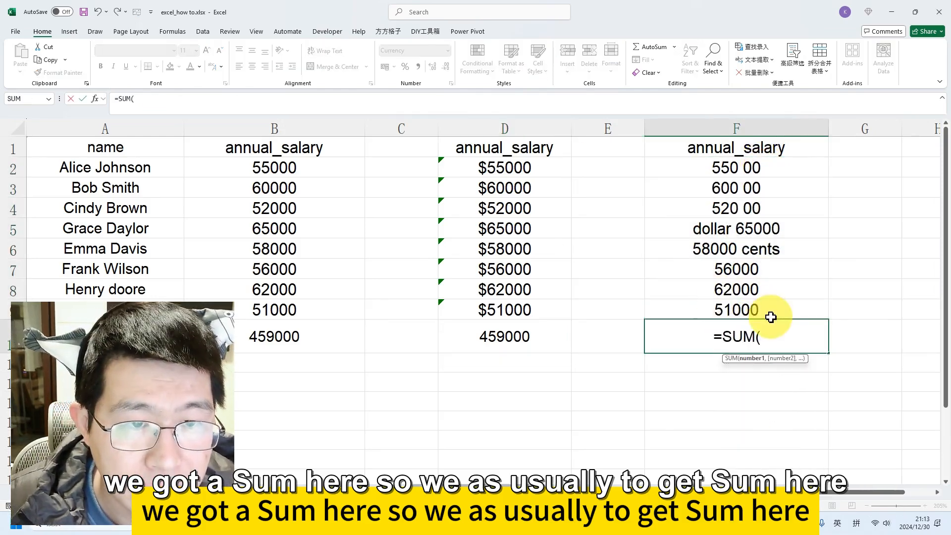
{"action": "left_click_drag", "start_coordinate": [771, 317], "coordinate": [769, 172]}
{"action": "type", "text": ")"}
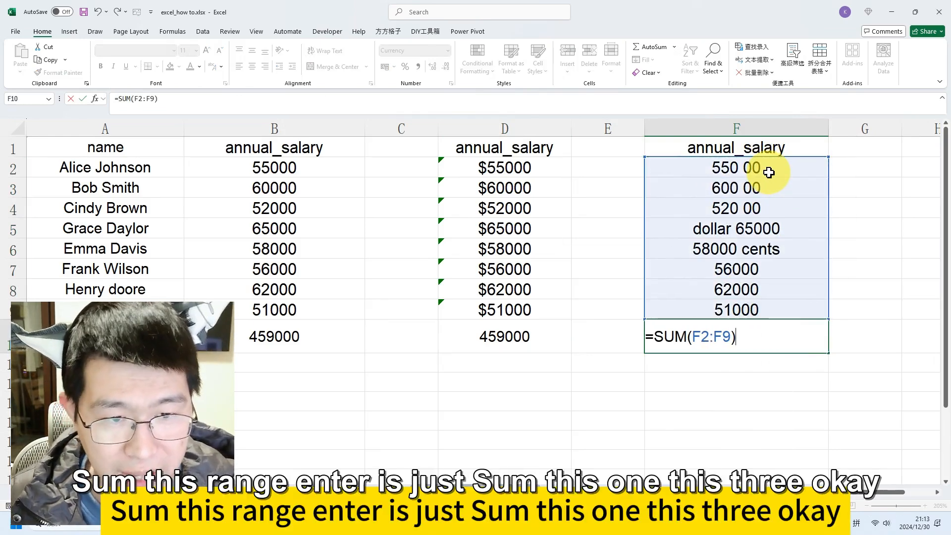
{"action": "key", "text": "Return"}
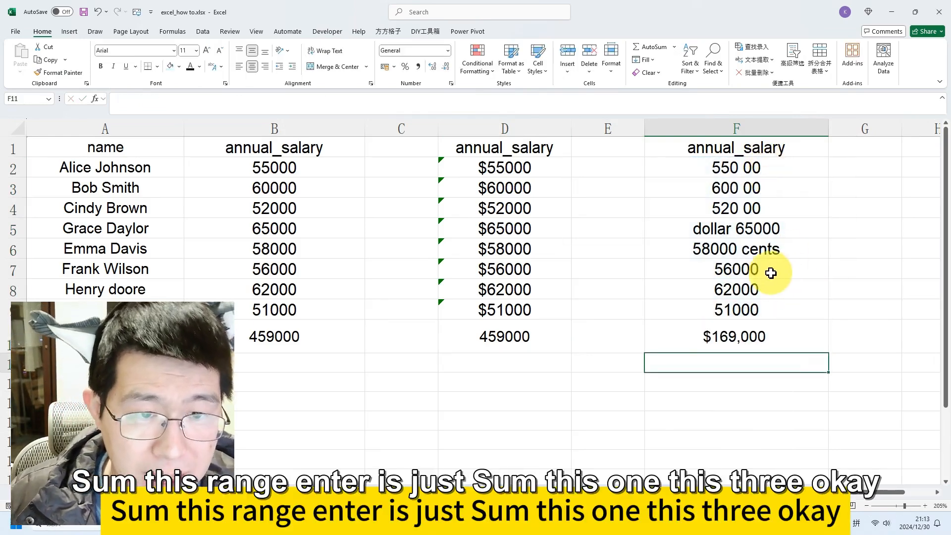
Step: Compare the plain numbers in F7:F9 with the salaries containing spaces or words in F2:F6
{"action": "left_click", "coordinate": [738, 272]}
{"action": "left_click", "coordinate": [735, 290]}
{"action": "left_click", "coordinate": [734, 308]}
{"action": "left_click_drag", "start_coordinate": [736, 270], "coordinate": [733, 313]}
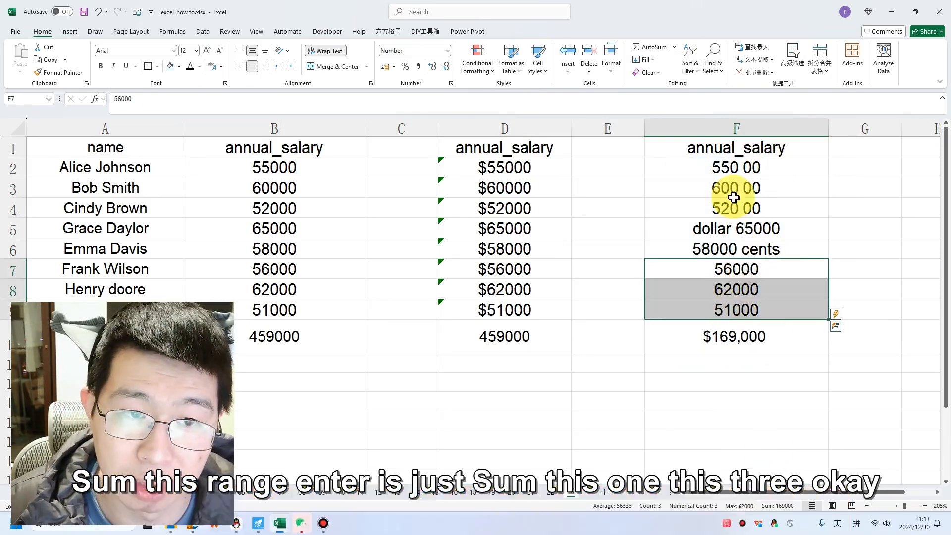
{"action": "left_click_drag", "start_coordinate": [743, 163], "coordinate": [745, 250]}
{"action": "left_click", "coordinate": [765, 300]}
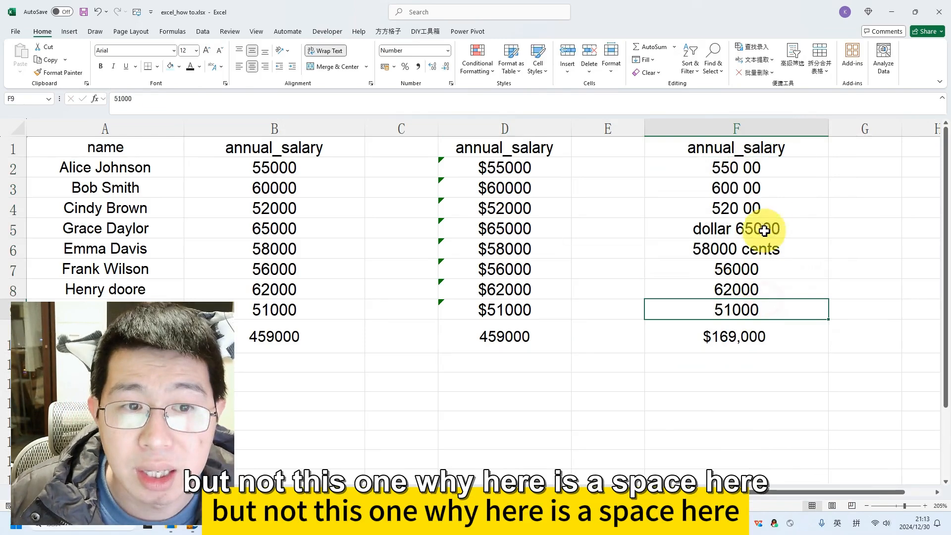
Step: Remove the space inside the salary in F2 so that it reads 55000
{"action": "double_click", "coordinate": [741, 169]}
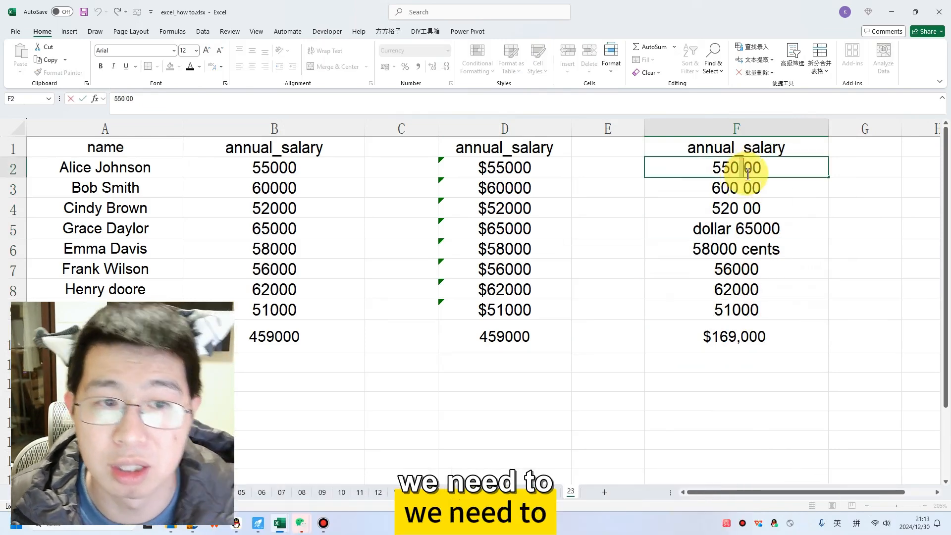
{"action": "left_click_drag", "start_coordinate": [743, 170], "coordinate": [748, 173]}
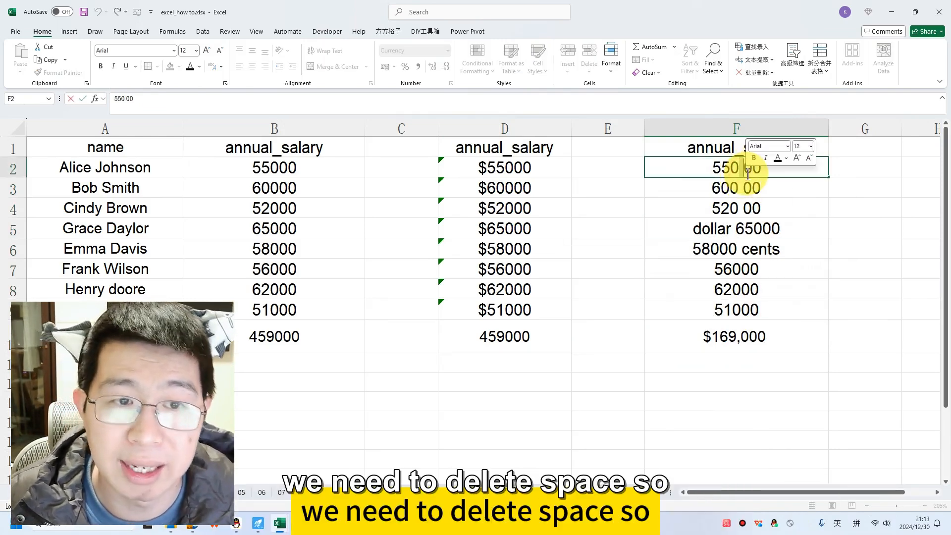
{"action": "key", "text": "BackSpace"}
{"action": "key", "text": "Return"}
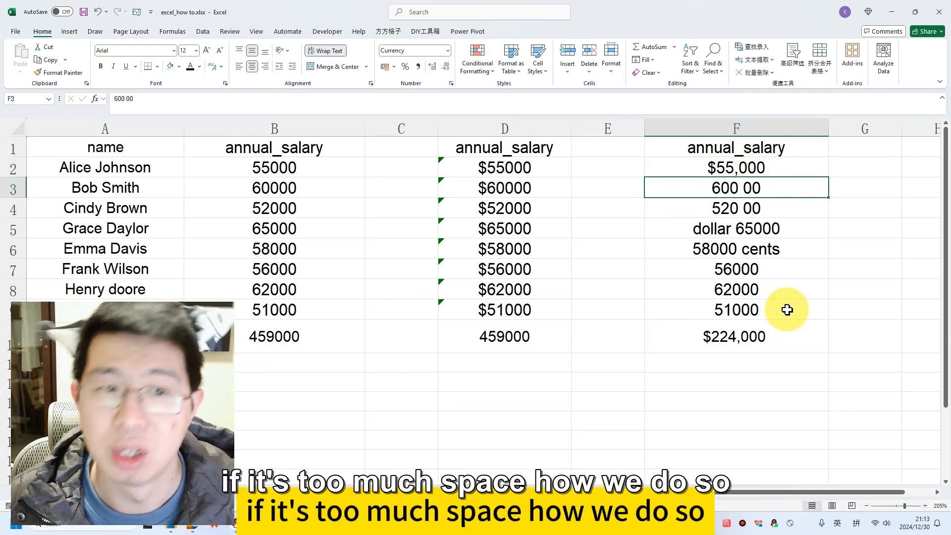
Step: Set up a replacement for the salaries in F2:F9 that finds a space and leaves the replacement text empty
{"action": "left_click_drag", "start_coordinate": [760, 166], "coordinate": [754, 304]}
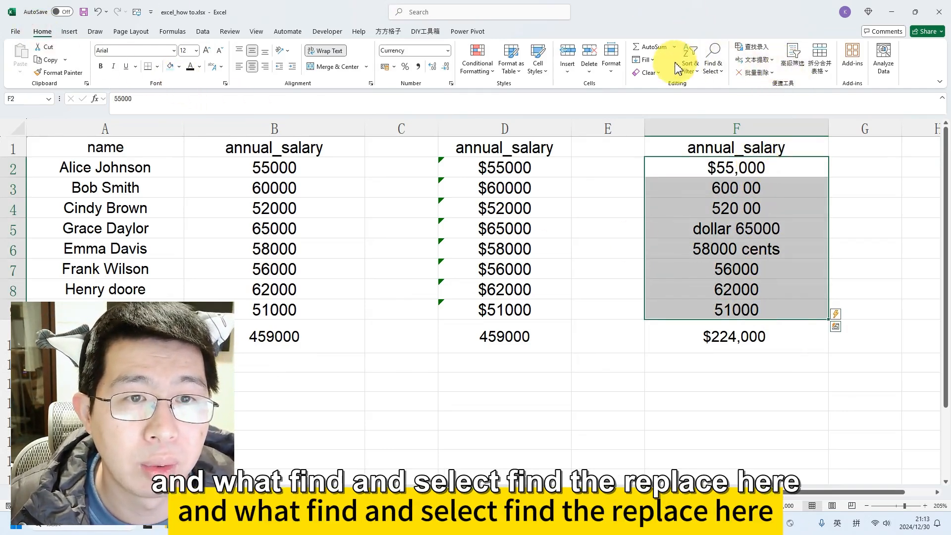
{"action": "left_click", "coordinate": [717, 68]}
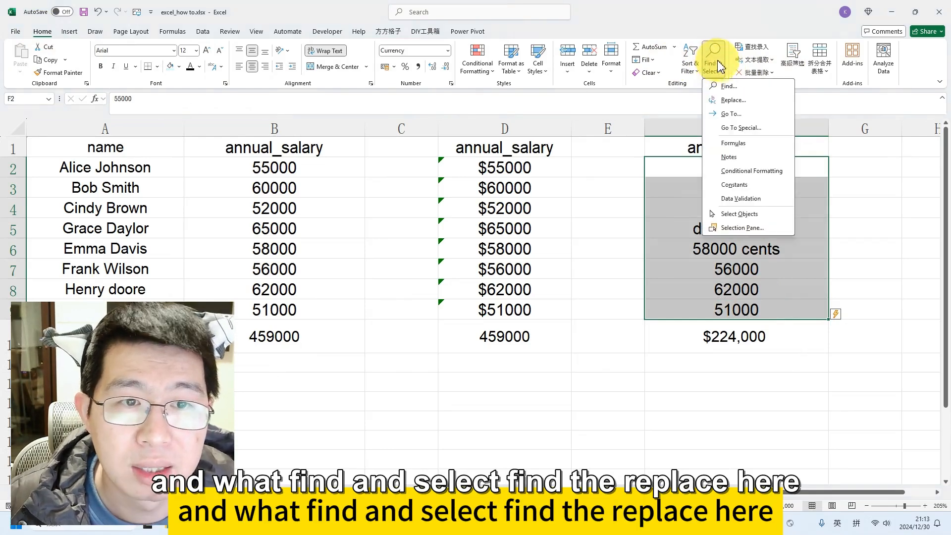
{"action": "left_click", "coordinate": [729, 103]}
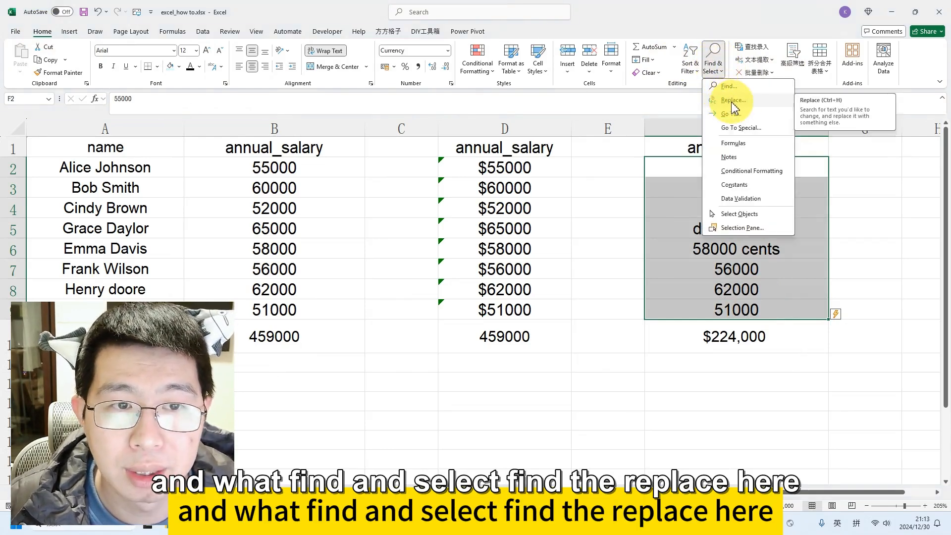
{"action": "left_click", "coordinate": [732, 102]}
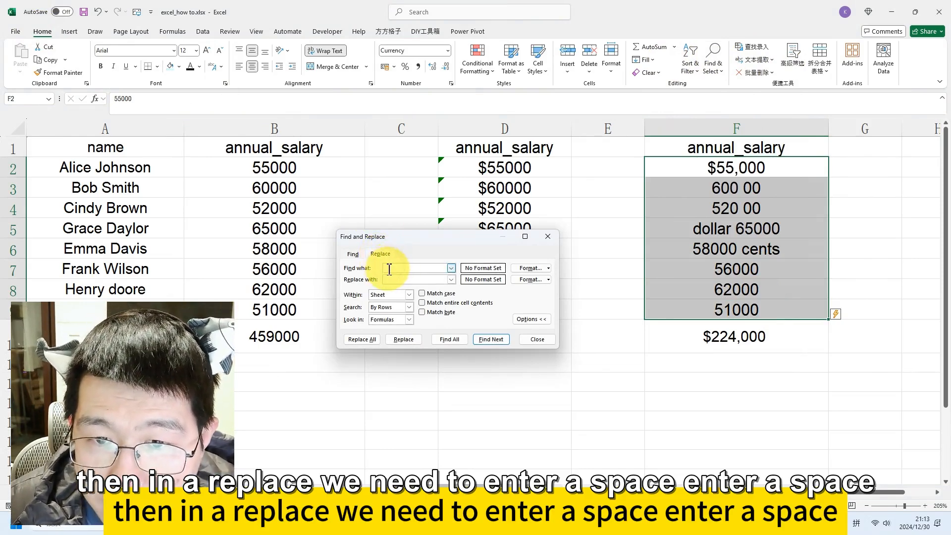
{"action": "left_click", "coordinate": [393, 279]}
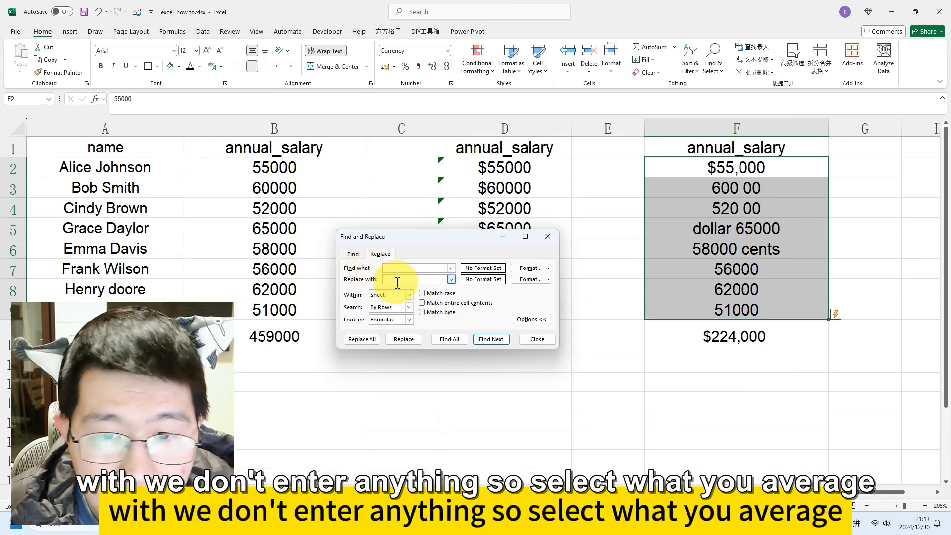
Step: Replace all spaces in F2:F9 with nothing and re-enter the sum formula in F10
{"action": "left_click", "coordinate": [740, 170]}
{"action": "left_click_drag", "start_coordinate": [740, 170], "coordinate": [738, 309]}
{"action": "left_click_drag", "start_coordinate": [770, 175], "coordinate": [771, 308]}
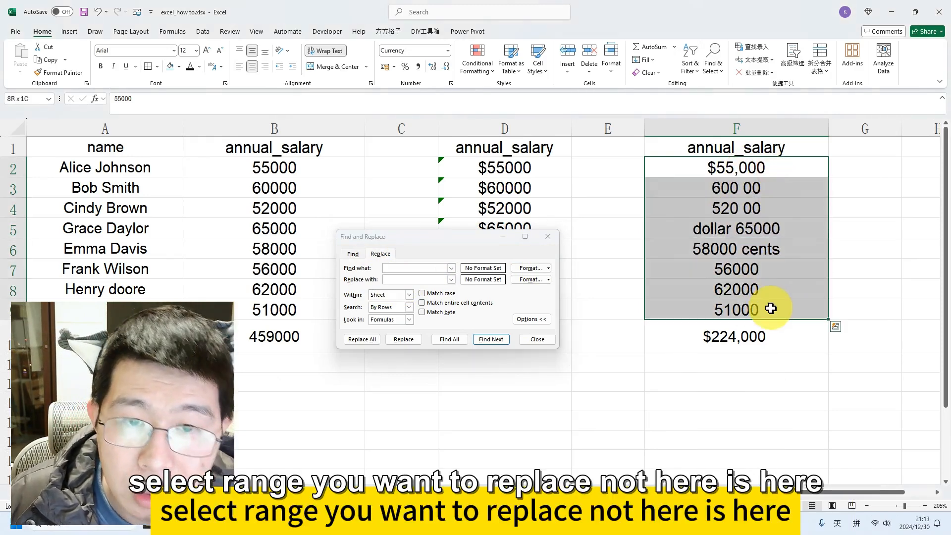
{"action": "left_click_drag", "start_coordinate": [176, 148], "coordinate": [198, 254]}
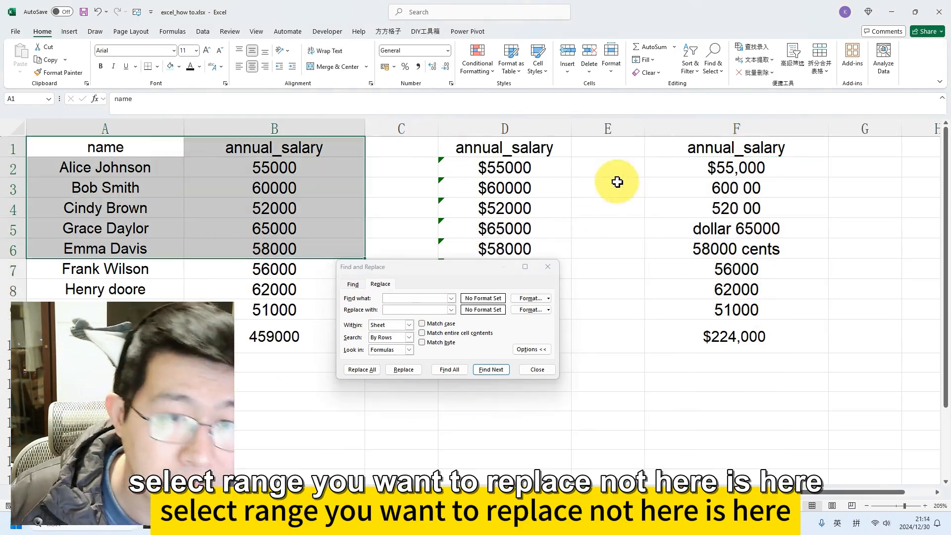
{"action": "left_click_drag", "start_coordinate": [738, 167], "coordinate": [751, 302]}
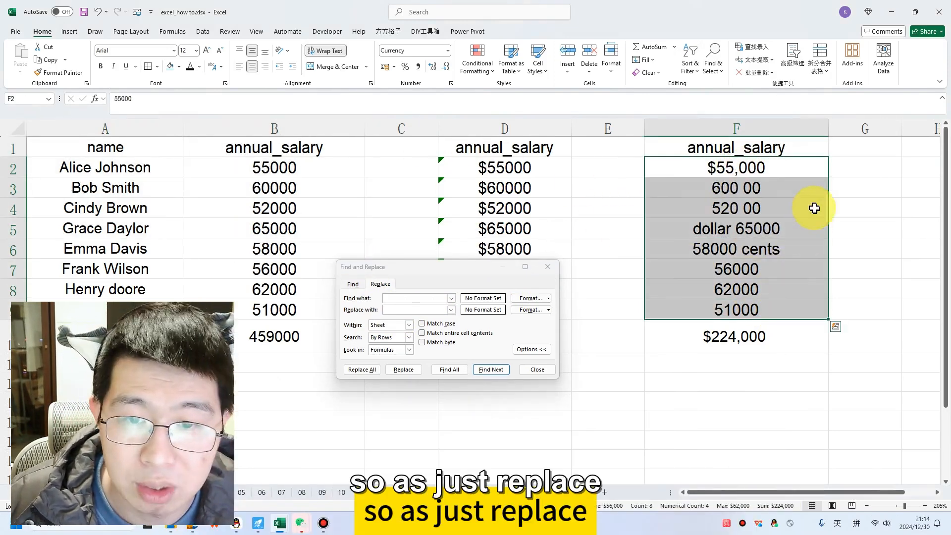
{"action": "left_click", "coordinate": [355, 371]}
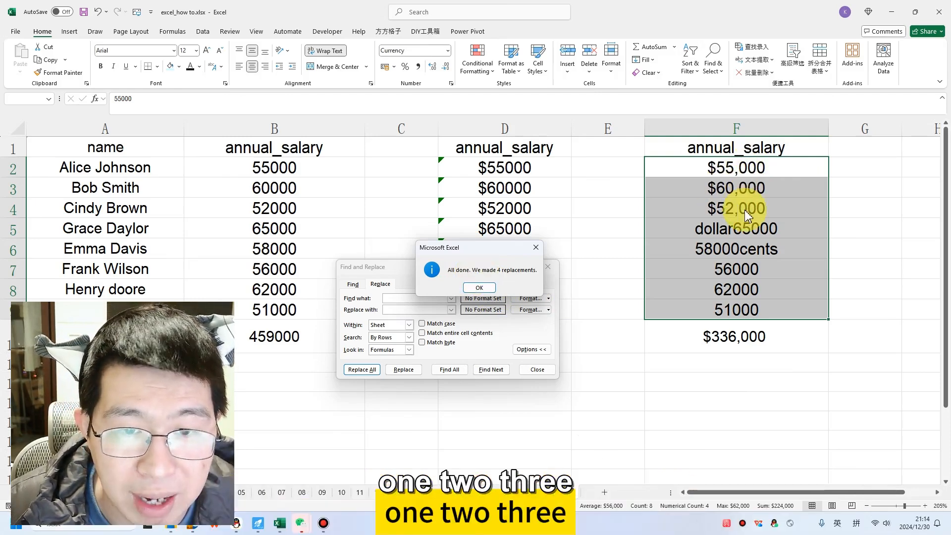
{"action": "left_click", "coordinate": [479, 287]}
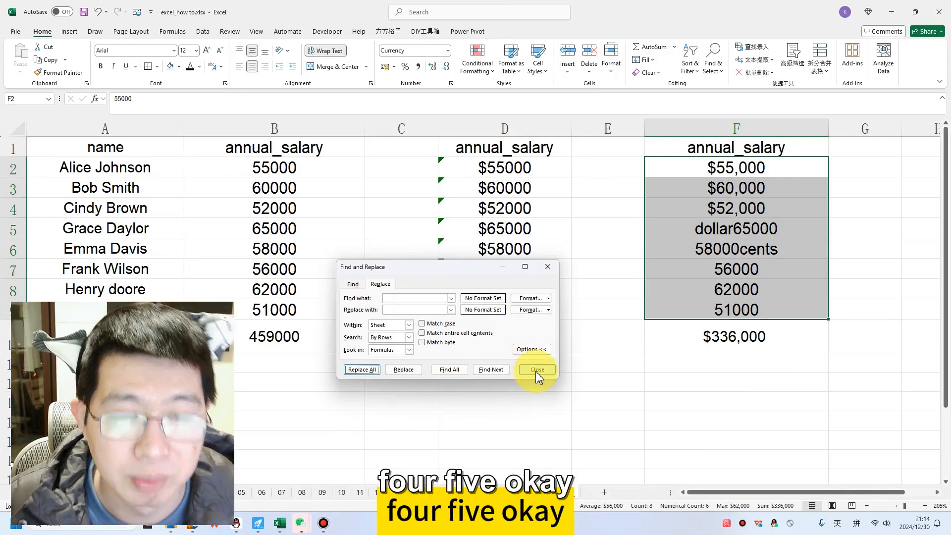
{"action": "left_click", "coordinate": [537, 369]}
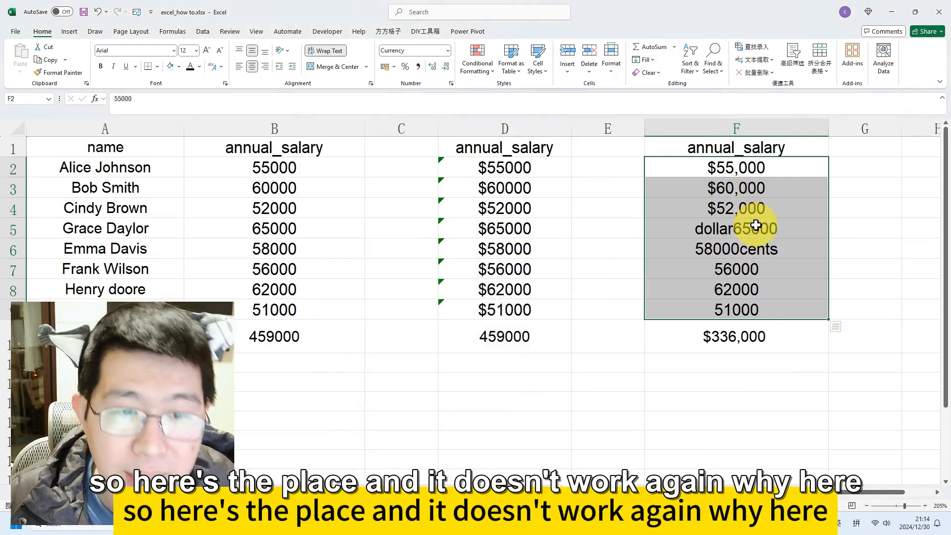
{"action": "double_click", "coordinate": [750, 335]}
{"action": "key", "text": "Return"}
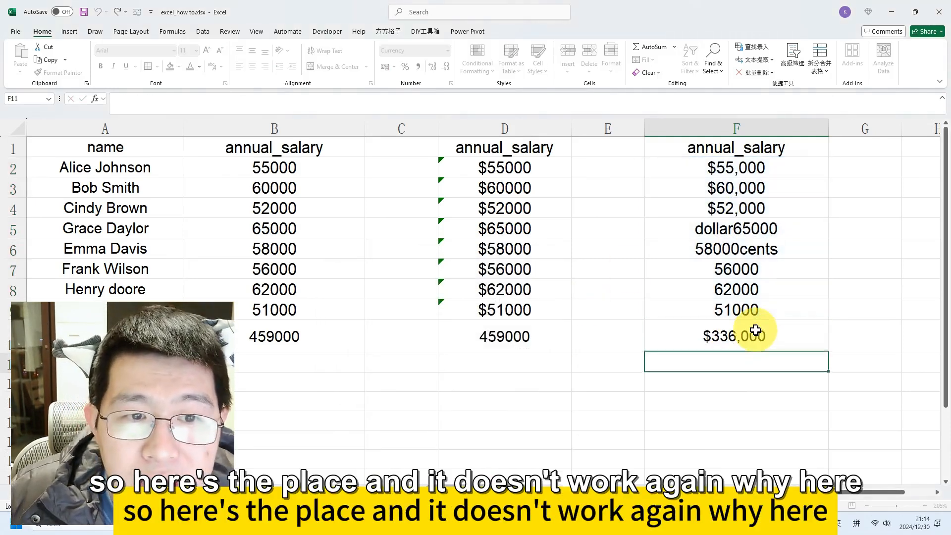
Step: Delete the word dollar from F5 and cents from F6 so that they read 65000 and 58000
{"action": "left_click", "coordinate": [733, 233]}
{"action": "left_click_drag", "start_coordinate": [732, 233], "coordinate": [690, 240]}
{"action": "key", "text": "BackSpace"}
{"action": "key", "text": "Return"}
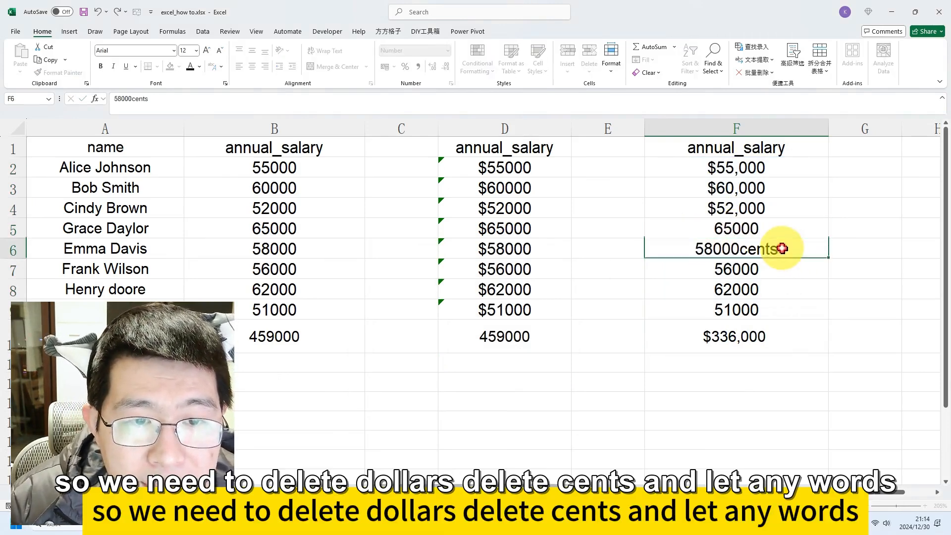
{"action": "double_click", "coordinate": [783, 247]}
{"action": "left_click_drag", "start_coordinate": [783, 248], "coordinate": [697, 249]}
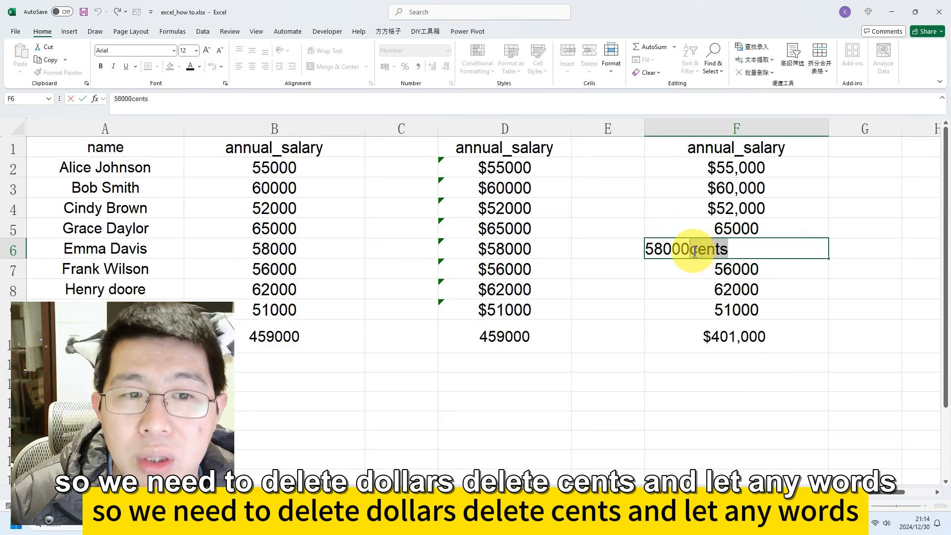
{"action": "key", "text": "BackSpace"}
{"action": "key", "text": "Return"}
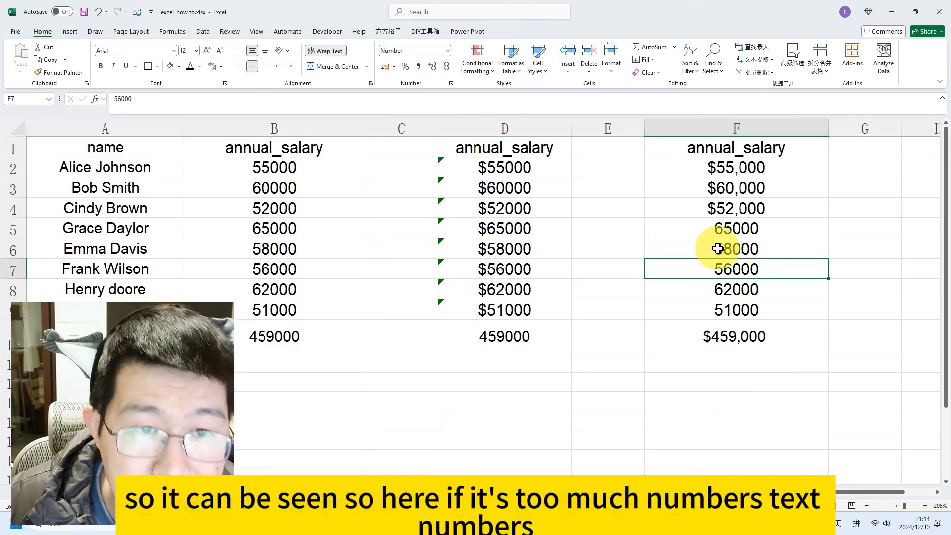
Step: Undo the word deletions in F5 and F6 and the space replacement in F2:F9
{"action": "key", "text": "ctrl+z"}
{"action": "key", "text": "ctrl+z"}
{"action": "key", "text": "ctrl+z"}
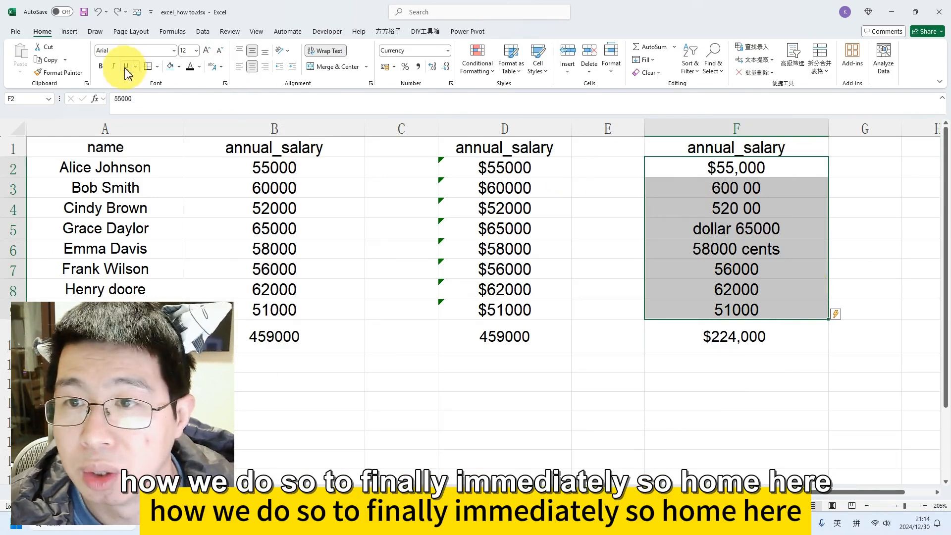
Step: Apply the green-yellow-red color scale to F2:F9 to distinguish true numbers from text values
{"action": "left_click", "coordinate": [482, 73]}
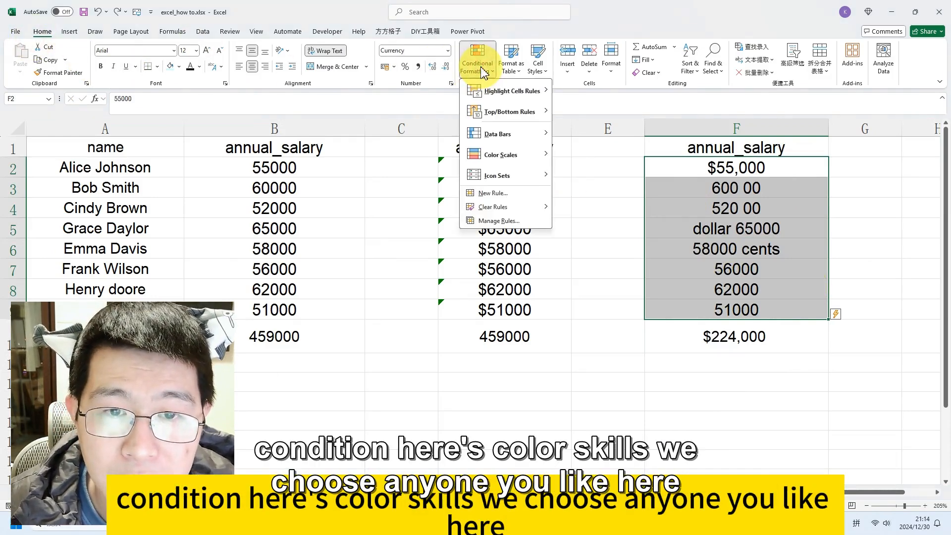
{"action": "mouse_move", "coordinate": [497, 158]}
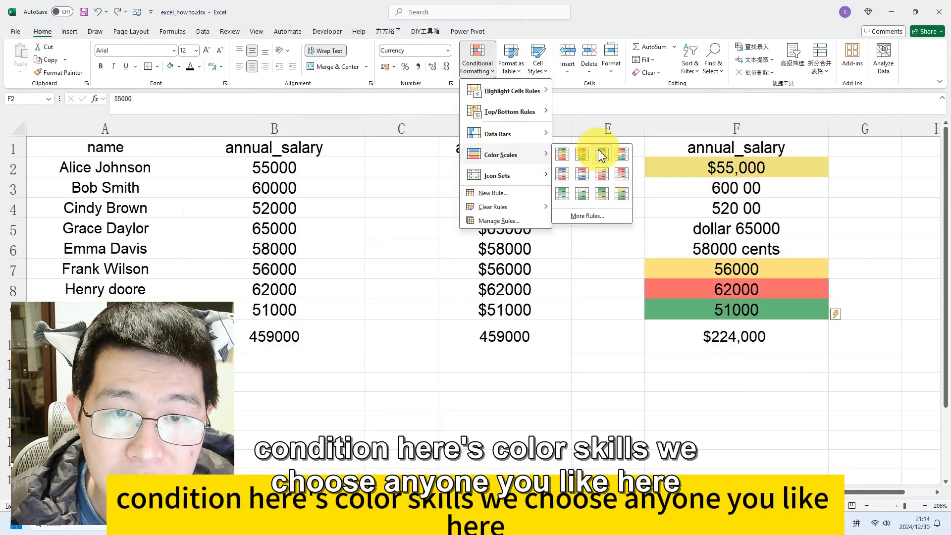
{"action": "left_click", "coordinate": [562, 154]}
{"action": "left_click", "coordinate": [577, 243]}
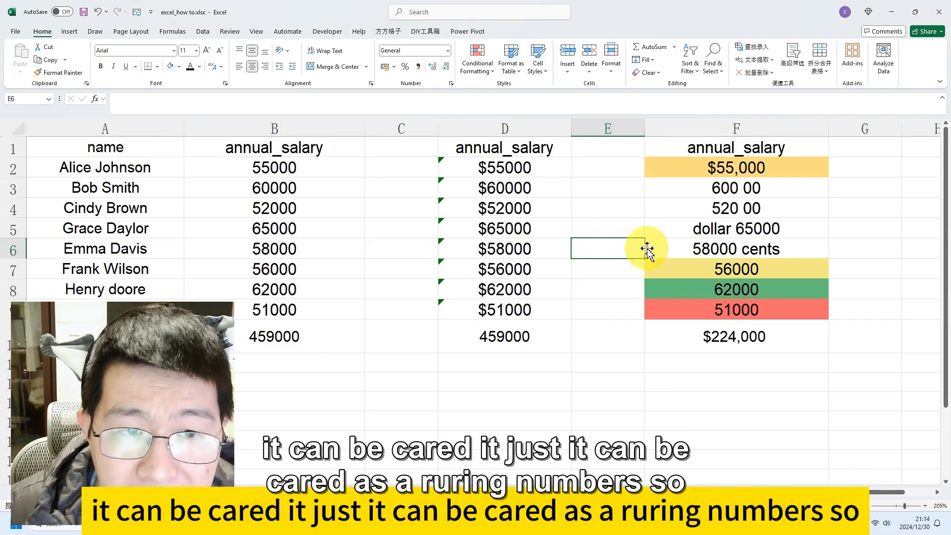
Step: Remove the spaces inside the uncolored salaries in F3 and F4 so that they read 60000 and 52000
{"action": "left_click_drag", "start_coordinate": [774, 191], "coordinate": [754, 307]}
{"action": "left_click", "coordinate": [775, 167]}
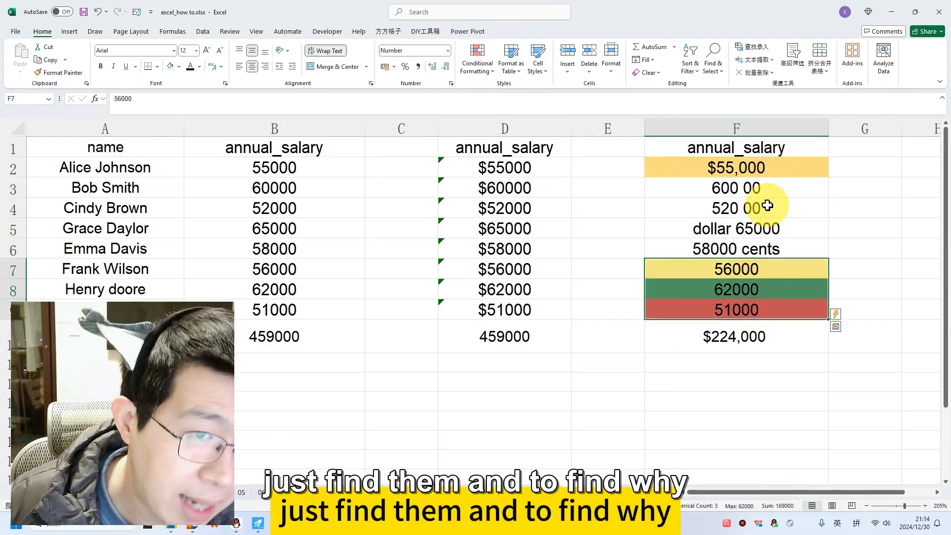
{"action": "left_click_drag", "start_coordinate": [763, 190], "coordinate": [753, 246]}
{"action": "double_click", "coordinate": [747, 188]}
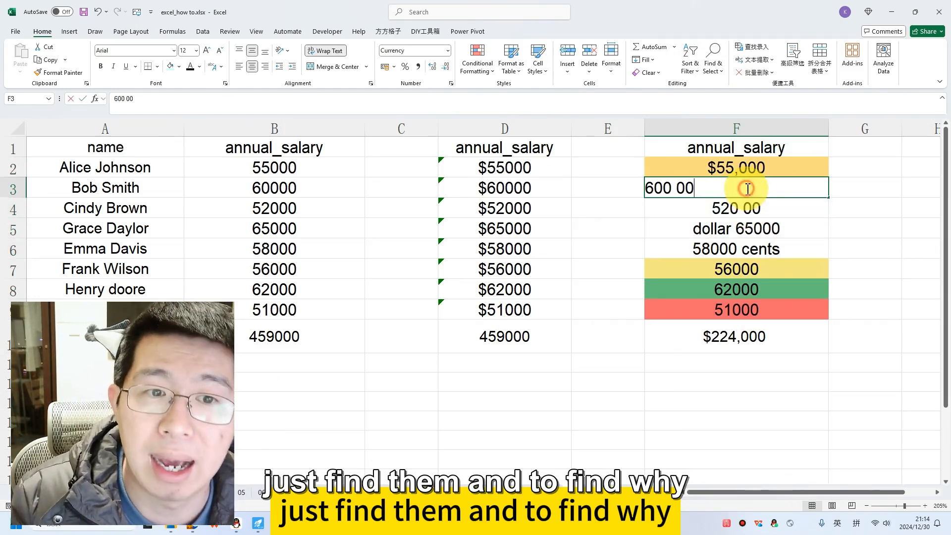
{"action": "left_click", "coordinate": [673, 188]}
{"action": "key", "text": "BackSpace"}
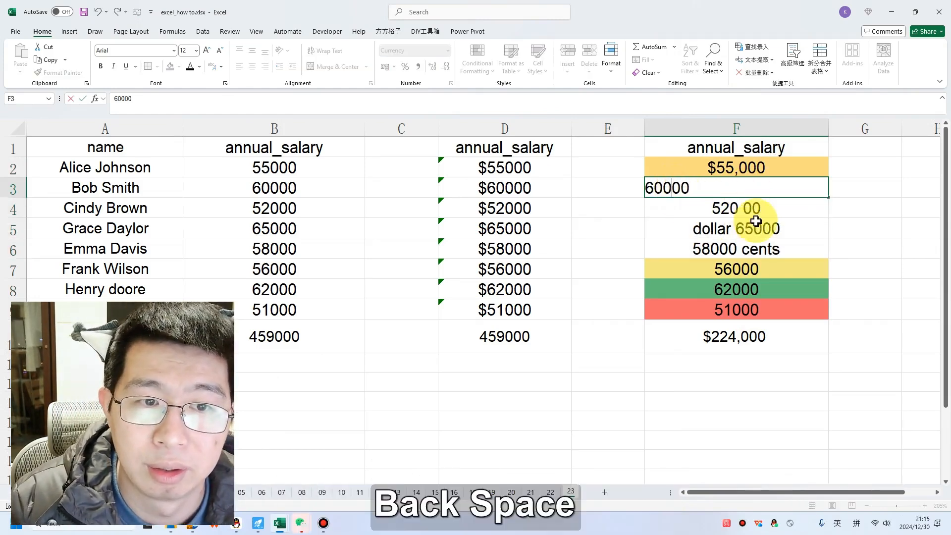
{"action": "double_click", "coordinate": [747, 208]}
{"action": "left_click", "coordinate": [680, 210]}
{"action": "key", "text": "BackSpace"}
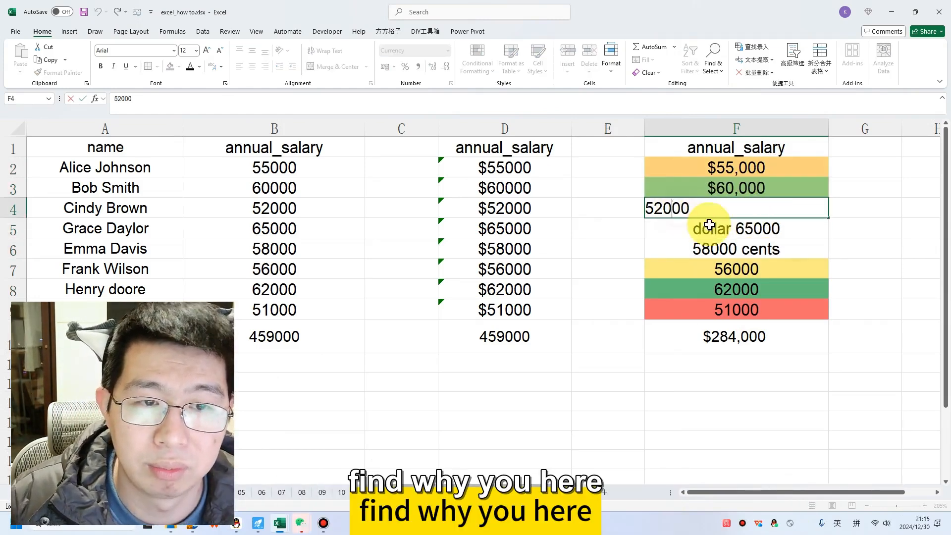
Step: Delete the word dollar and its space from F5 so that the salary reads 65000
{"action": "left_click", "coordinate": [733, 228]}
{"action": "double_click", "coordinate": [734, 228]}
{"action": "left_click", "coordinate": [686, 228]}
{"action": "key", "text": "BackSpace"}
{"action": "key", "text": "BackSpace"}
{"action": "key", "text": "BackSpace"}
{"action": "key", "text": "BackSpace"}
{"action": "key", "text": "BackSpace"}
{"action": "key", "text": "BackSpace"}
{"action": "key", "text": "BackSpace"}
{"action": "left_click", "coordinate": [773, 260]}
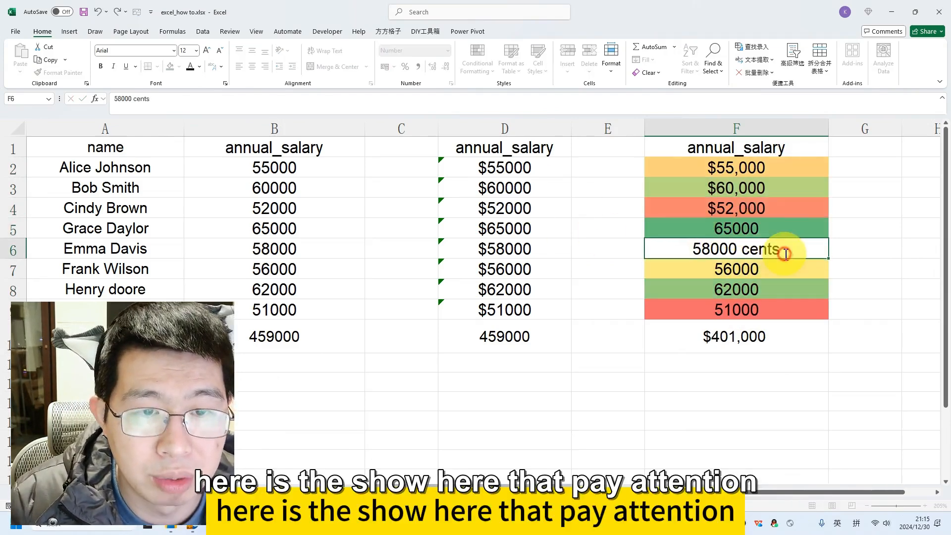
Step: Delete the word cents and its space from F6 so that the salary reads 58000
{"action": "double_click", "coordinate": [782, 250]}
{"action": "key", "text": "BackSpace"}
{"action": "key", "text": "BackSpace"}
{"action": "key", "text": "BackSpace"}
{"action": "key", "text": "BackSpace"}
{"action": "key", "text": "BackSpace"}
{"action": "key", "text": "BackSpace"}
{"action": "left_click", "coordinate": [652, 354]}
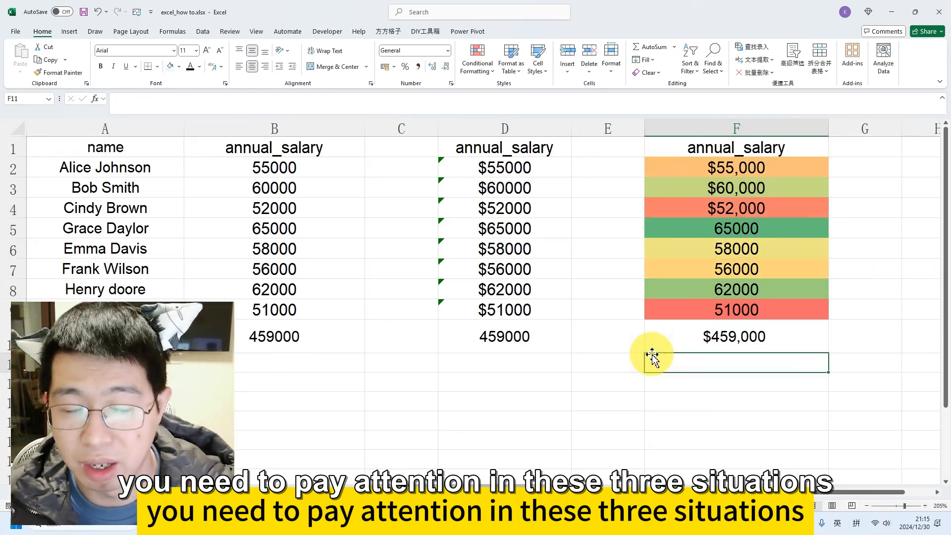